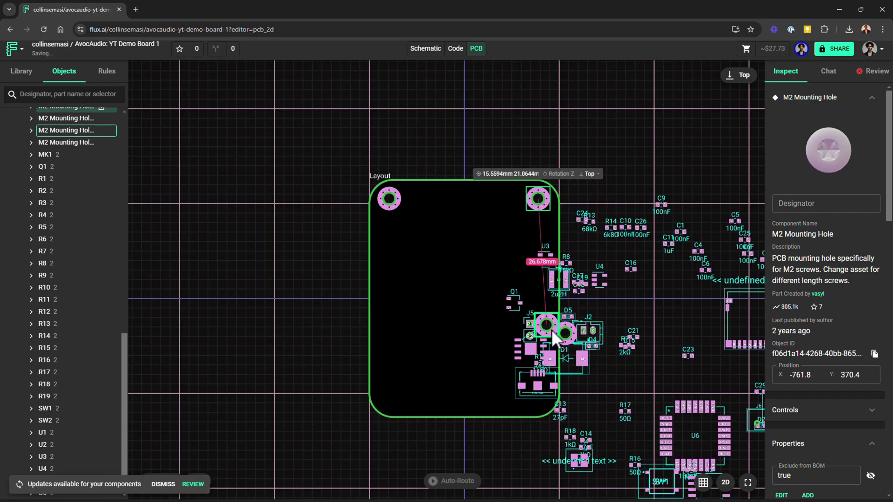
Step: Place M2 mounting holes at the board's lower corners and move the components overlapping the board edge off the board
left_click_drag(513, 202, 395, 400)
left_click_drag(564, 334, 495, 358)
left_click_drag(522, 232, 610, 375)
left_click_drag(555, 364, 625, 365)
Step: Move a stray component off the board area and place the micro USB connector J3 at the board's top edge
left_click(497, 360)
left_click_drag(517, 377, 546, 403)
left_click_drag(609, 389, 467, 208)
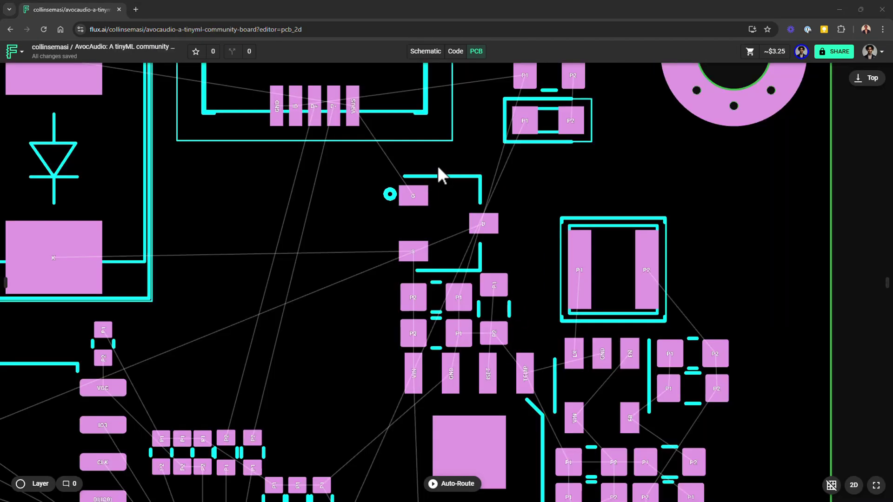
Step: Route a trace from the inductor's P2 pad to the P2 pads of the two parts below it, and join their P1 pads
mouse_move(353, 107)
left_mouse_down()
mouse_move(369, 195)
mouse_move(412, 195)
left_mouse_up()
left_click_drag(597, 157, 561, 198)
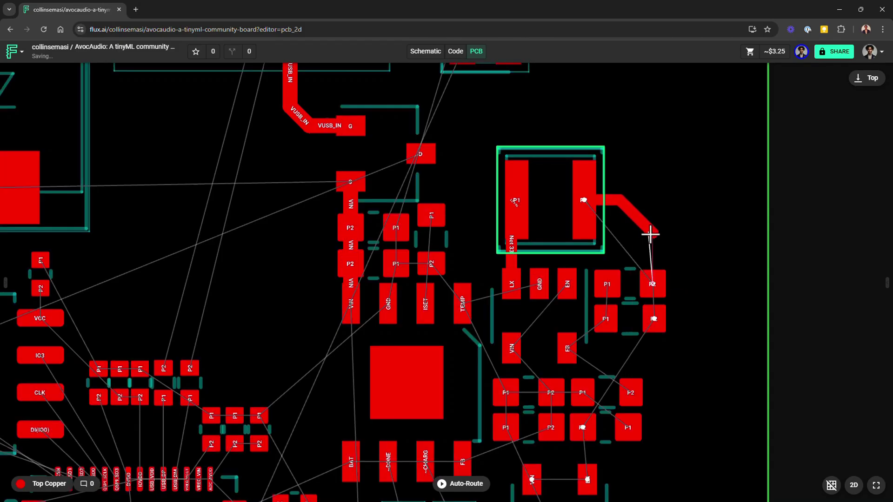
left_click(653, 284)
left_click_drag(607, 281, 604, 318)
Step: Route the GND connection between the parts above the charger IC and a trace from its charge-status pin to the LEDs
scroll(605, 318, "down", 1)
left_click_drag(651, 218, 652, 254)
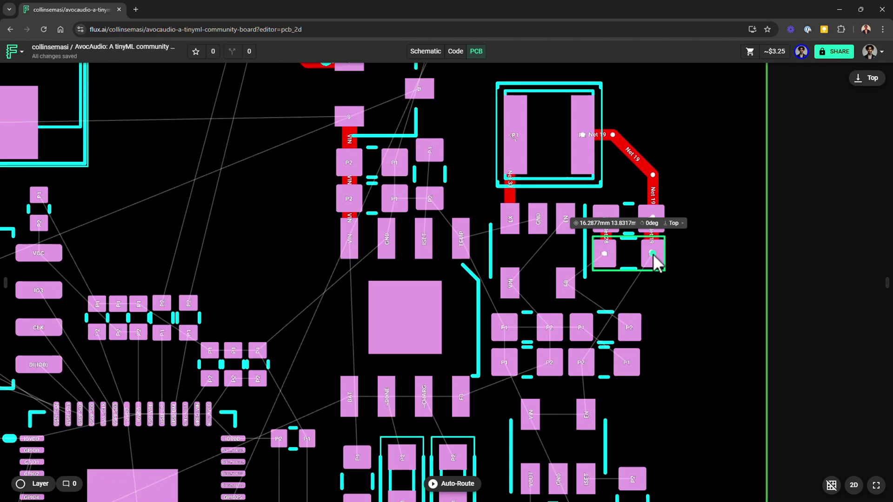
left_click_drag(392, 156, 458, 152)
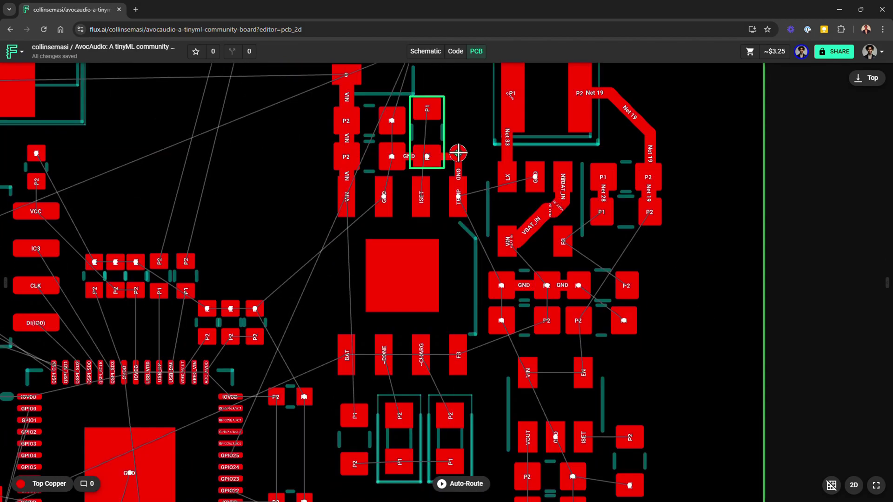
scroll(454, 264, "down", 1)
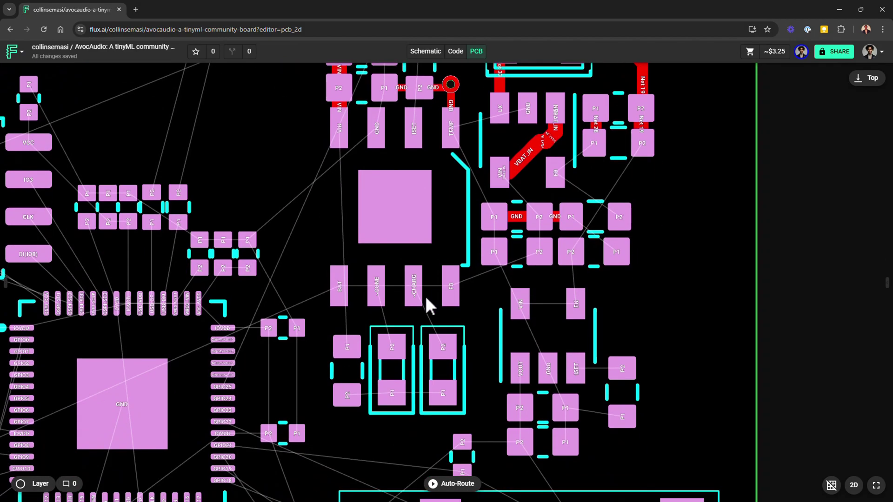
mouse_move(415, 291)
left_mouse_down()
mouse_move(441, 348)
mouse_move(392, 349)
left_mouse_up()
scroll(392, 348, "down", 2)
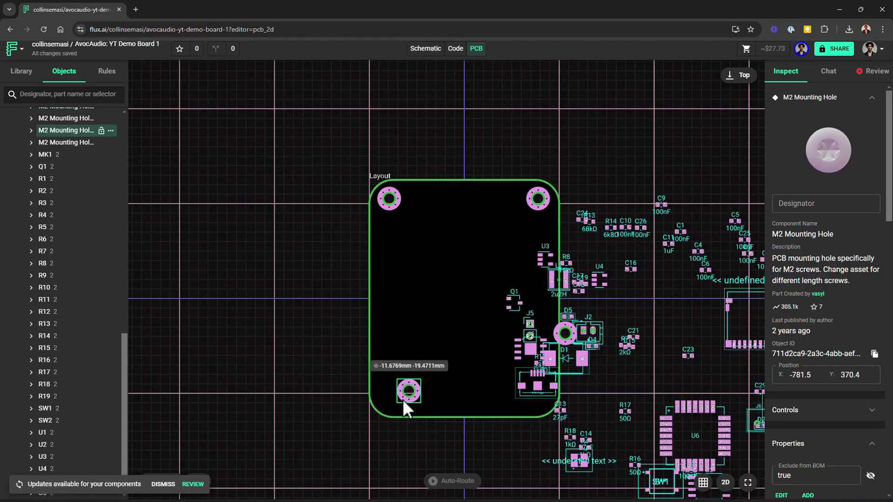
Step: Put the remaining mounting holes in the board's lower corners and move the group of overlapping components clear of the board
left_click_drag(400, 400, 395, 401)
left_click_drag(567, 338, 495, 358)
left_click_drag(522, 233, 611, 377)
left_click_drag(554, 364, 624, 366)
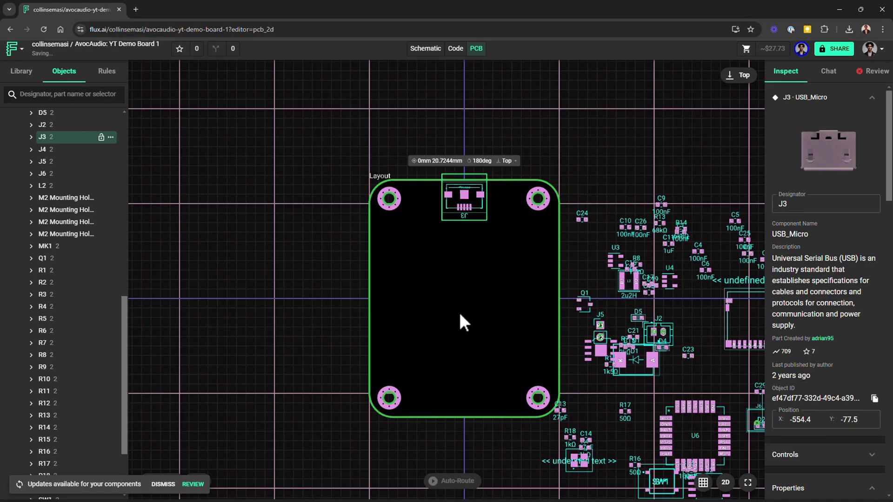
Step: Lock the four M2 mounting holes in place
left_click(93, 209)
left_click(102, 223, "shift")
left_click(408, 239)
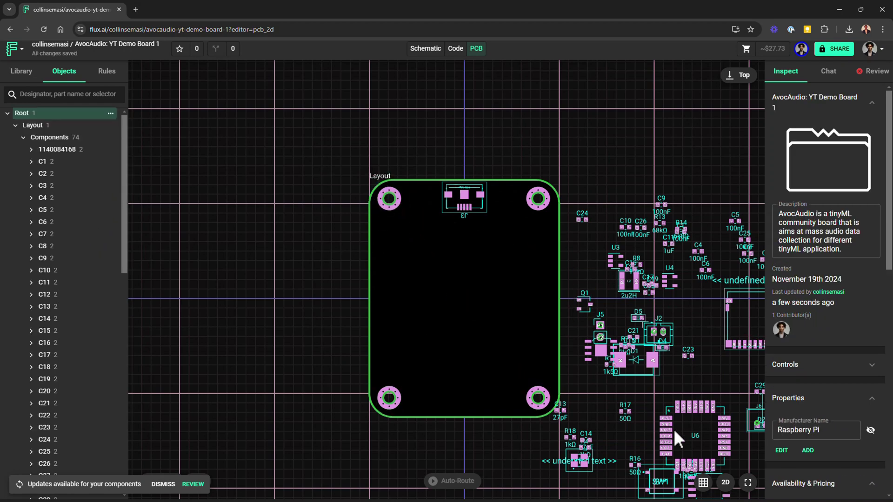
Step: Move U6 into the lower middle of the board and place D1, L2 and U3 in a row below the USB connector
left_click_drag(494, 352, 481, 329)
left_click_drag(633, 360, 418, 231)
left_click_drag(621, 286, 455, 232)
left_click_drag(613, 250, 478, 229)
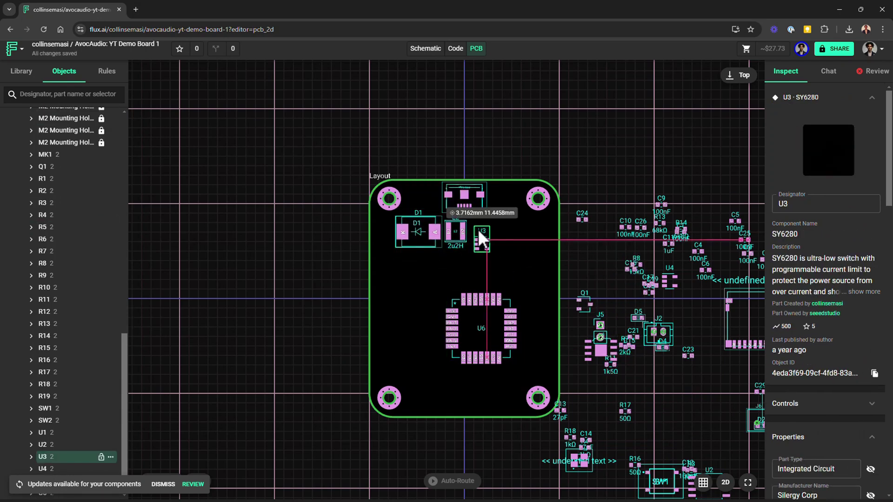
Step: Set the board layout's corner radius to 2mm 2mm 5mm 5mm
left_click(376, 174)
left_click_drag(605, 159, 624, 159)
type("2mm 2mm 5mm 5mm")
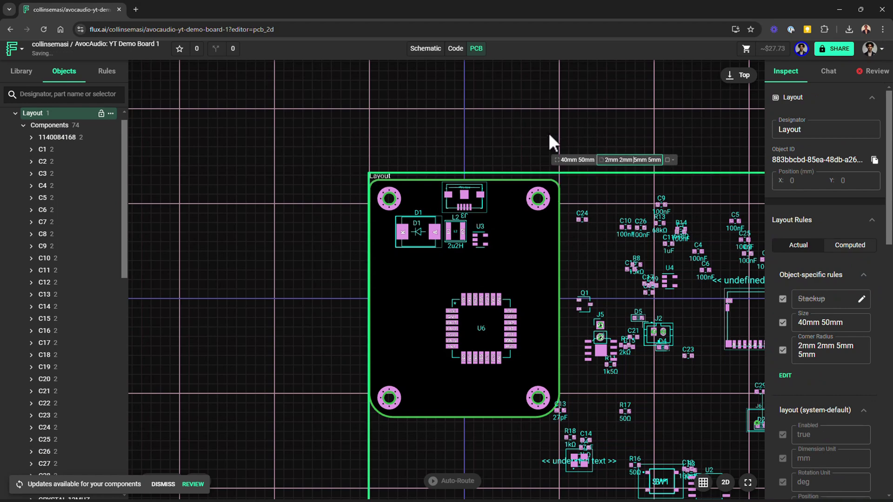
left_click(599, 255)
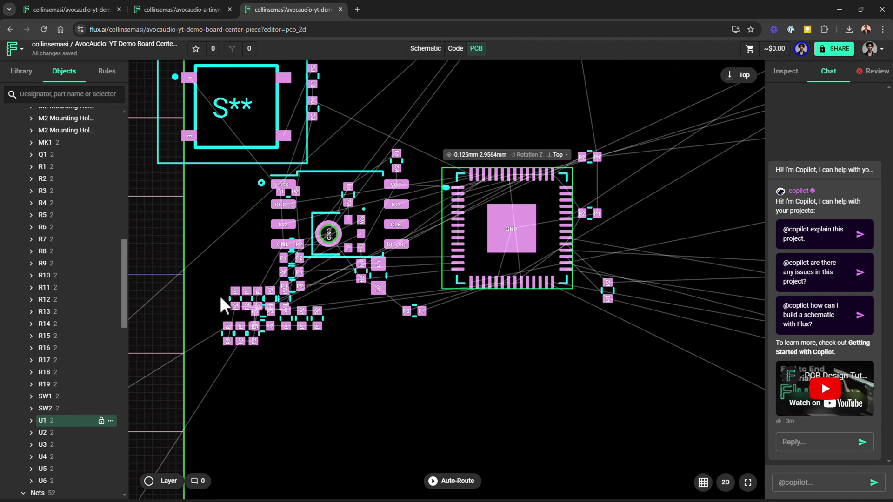
Step: Arrange three capacitors and resistors R1 and R2 in a row just above the microcontroller U1
mouse_move(220, 297)
left_mouse_down()
mouse_move(282, 295)
mouse_move(344, 182)
mouse_move(503, 113)
mouse_move(508, 146)
left_mouse_up()
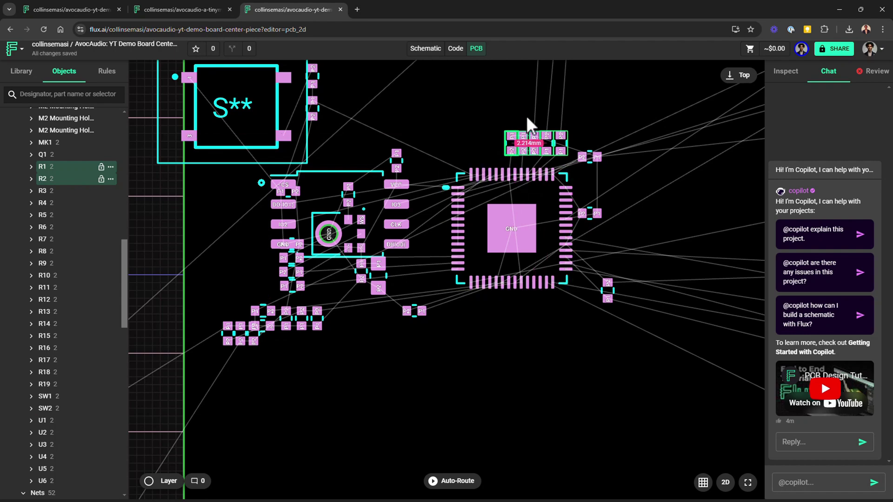
scroll(524, 123, "up", 5)
left_click_drag(577, 182, 586, 149)
scroll(587, 149, "down", 3)
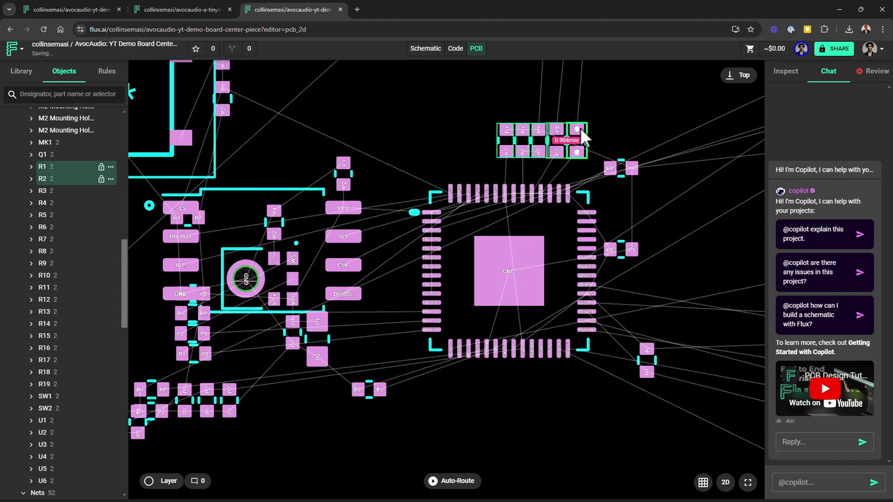
scroll(583, 137, "down", 6)
scroll(522, 319, "down", 3)
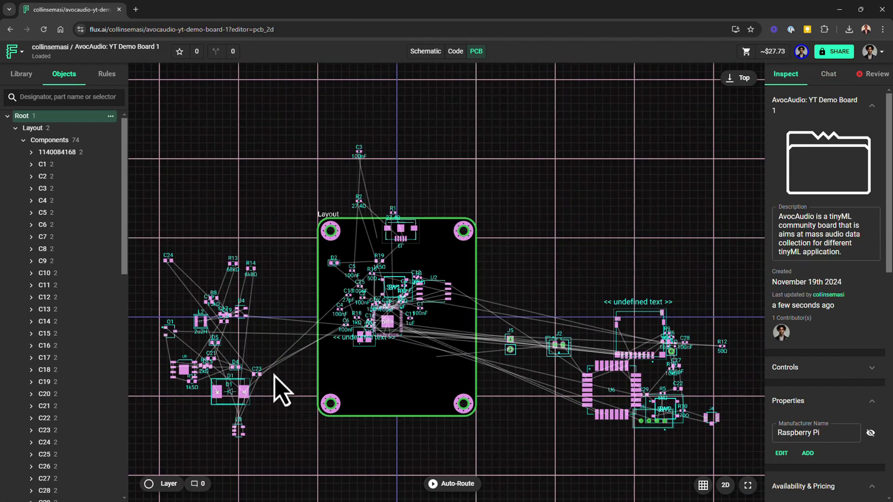
Step: Move capacitor C23 next to the output and ground pads of U3 and turn off the grid
scroll(291, 404, "up", 5)
left_click_drag(321, 274, 412, 376)
left_click_drag(487, 387, 526, 291)
left_click_drag(444, 265, 205, 411)
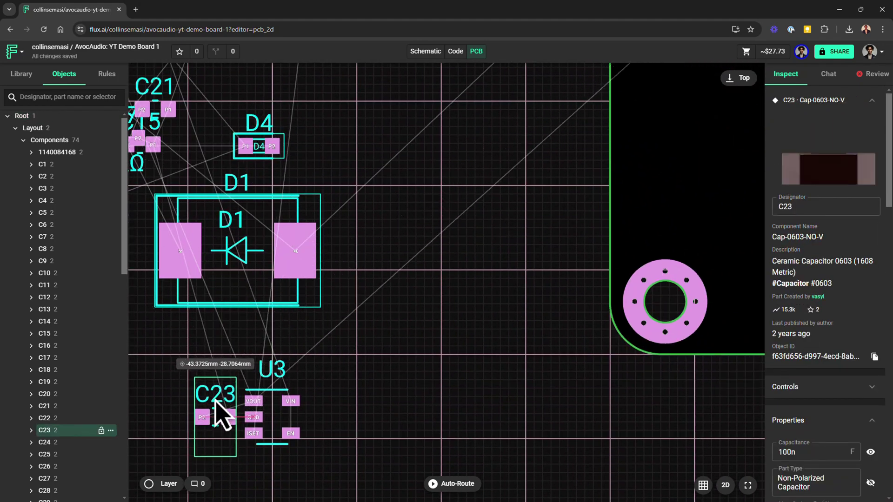
left_click(703, 485)
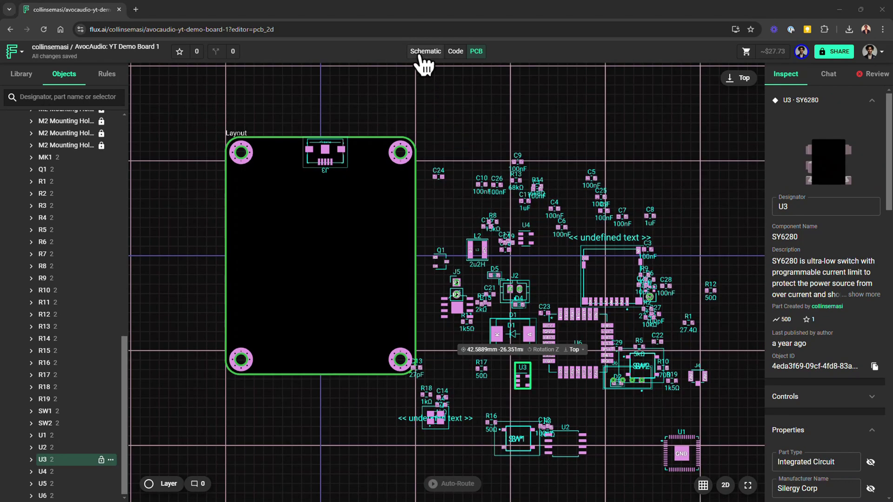
Step: Open the schematic to view the board's functional circuit blocks
left_click(424, 54)
left_click(634, 112)
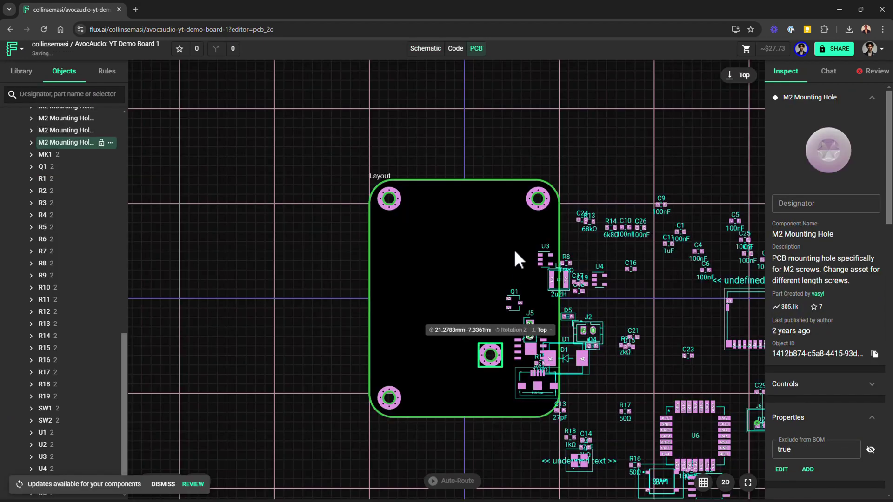
left_click_drag(522, 232, 610, 375)
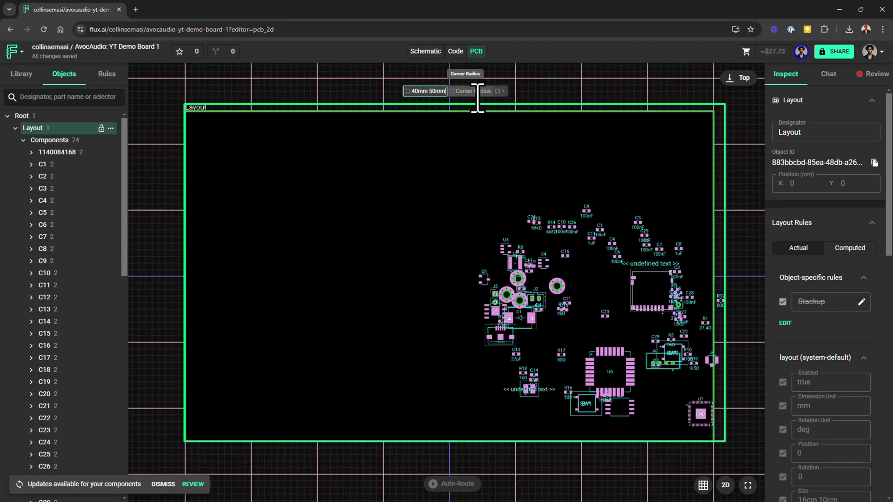
Step: Set the board layout's size to 40mm 50mm and round its corners
key("Return")
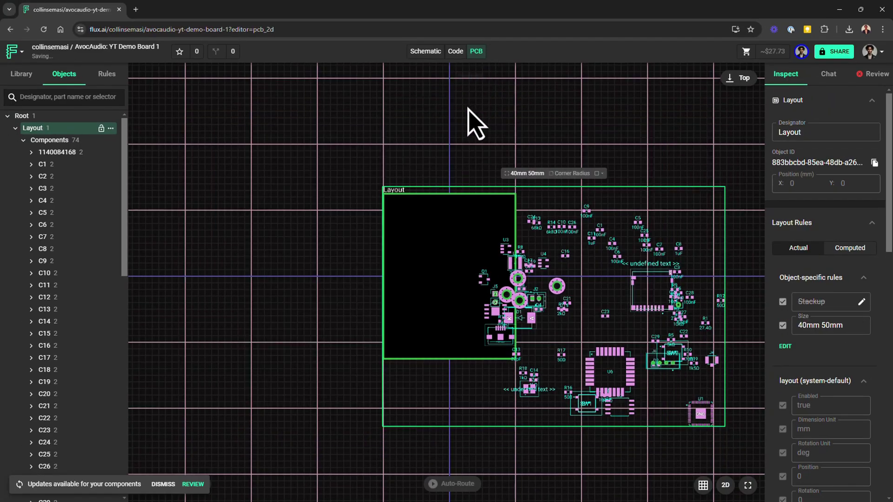
left_click(468, 110)
scroll(416, 219, "up", 2)
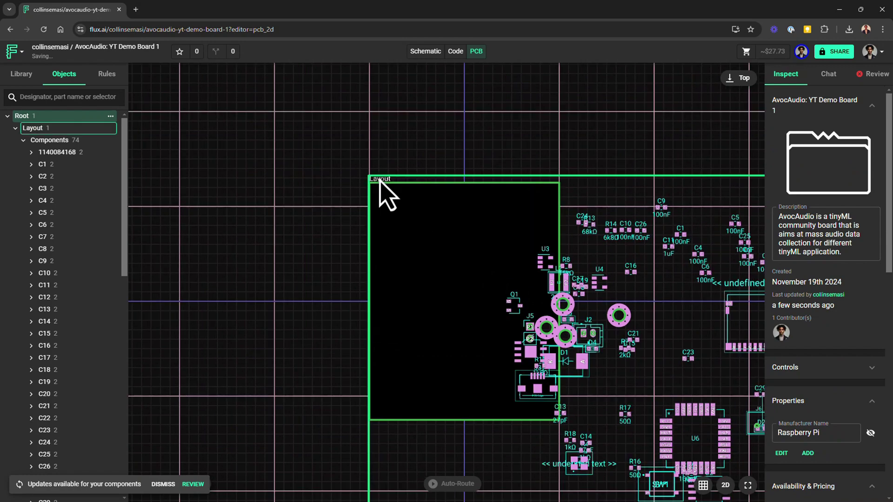
left_click(380, 180)
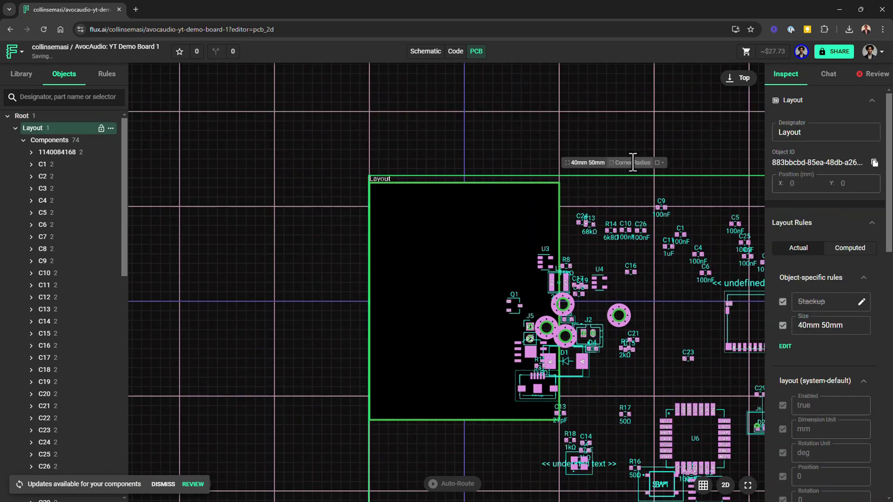
Step: Place the M2 mounting holes in the board's corners and move the overlapping components off the board
left_click_drag(618, 315, 395, 211)
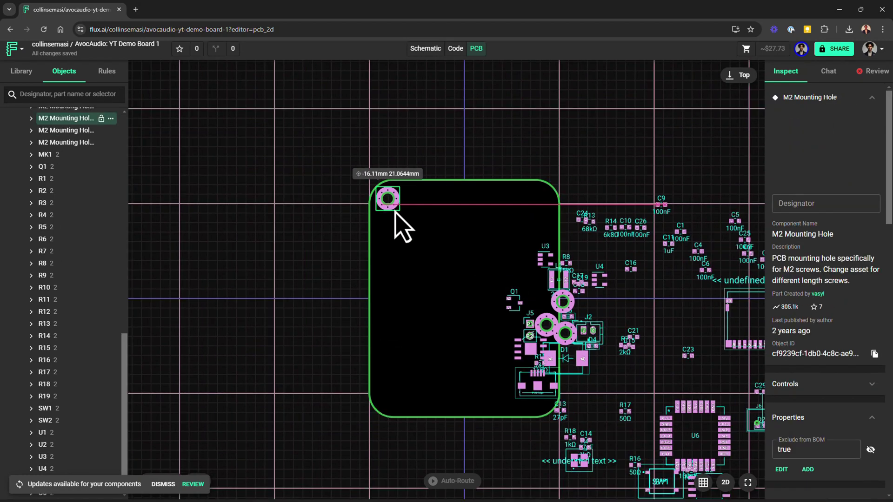
left_click_drag(562, 303, 543, 204)
left_click_drag(546, 326, 490, 356)
left_click_drag(522, 234, 604, 372)
left_click_drag(493, 361, 558, 423)
Step: Place the USB connector J3 at the centre of the board's top edge and lock the mounting holes
left_click_drag(539, 386, 468, 211)
left_click(389, 203)
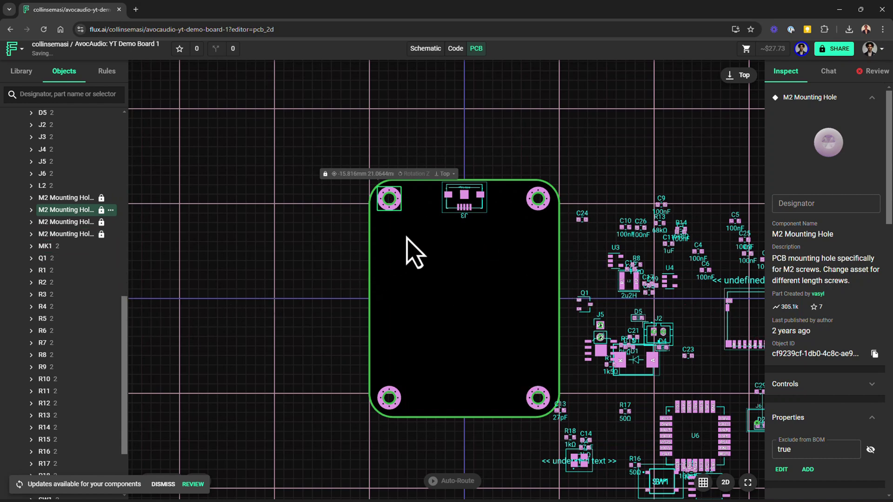
left_click(405, 221)
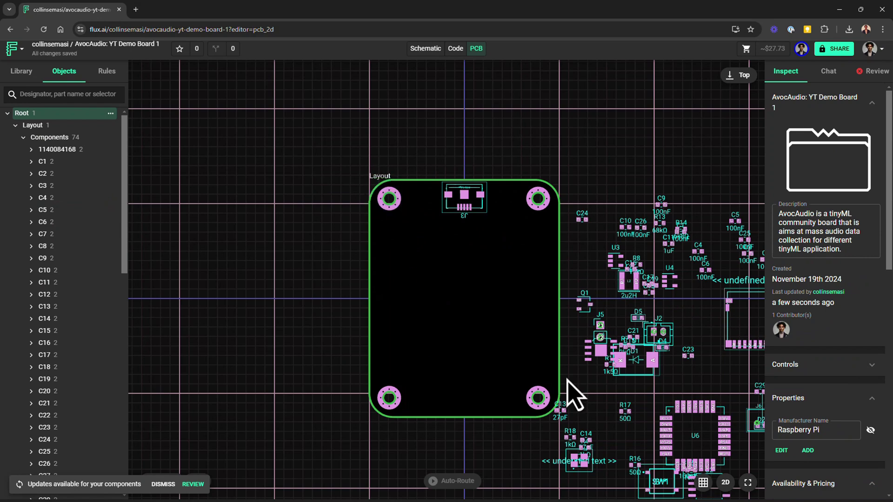
Step: Try placing U6 in the middle of the board and D1 near its upper-left mounting hole
left_click_drag(644, 404, 456, 332)
left_click_drag(621, 363, 413, 234)
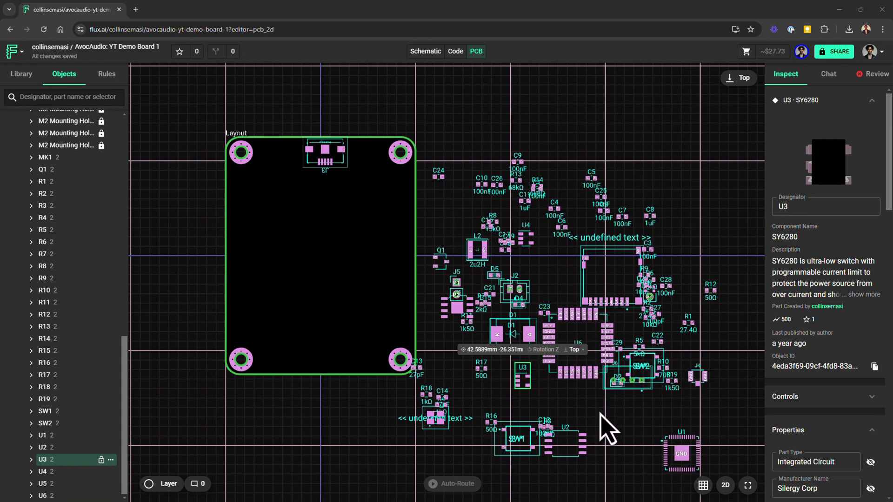
Step: Select the microcontroller, external flash and crystal circuit parts together in the schematic
left_click(424, 53)
left_click(628, 98)
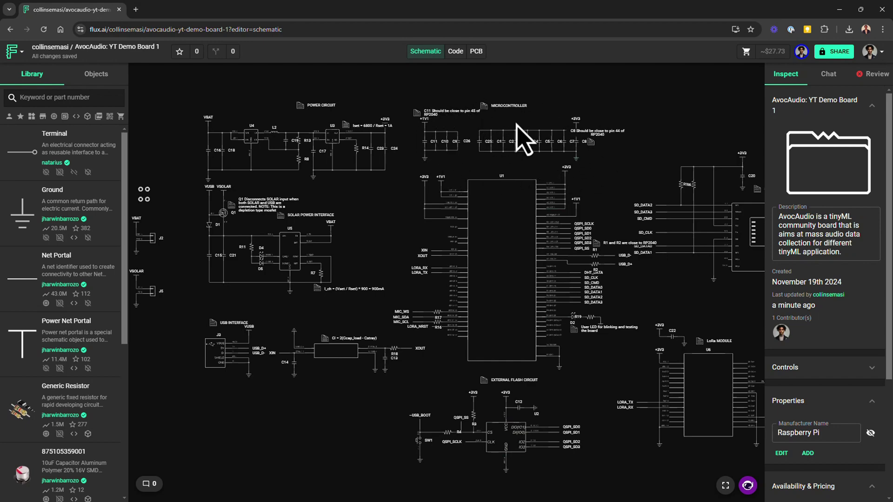
scroll(540, 153, "right", 10)
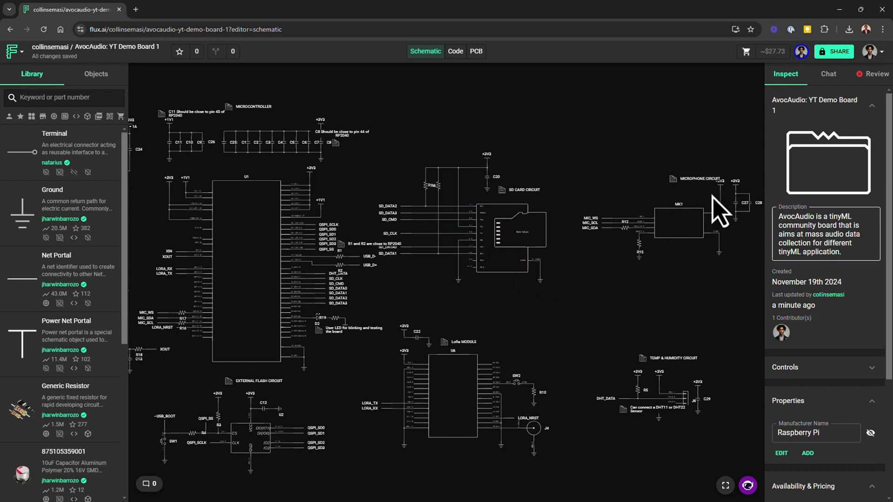
left_click_drag(426, 307, 553, 324)
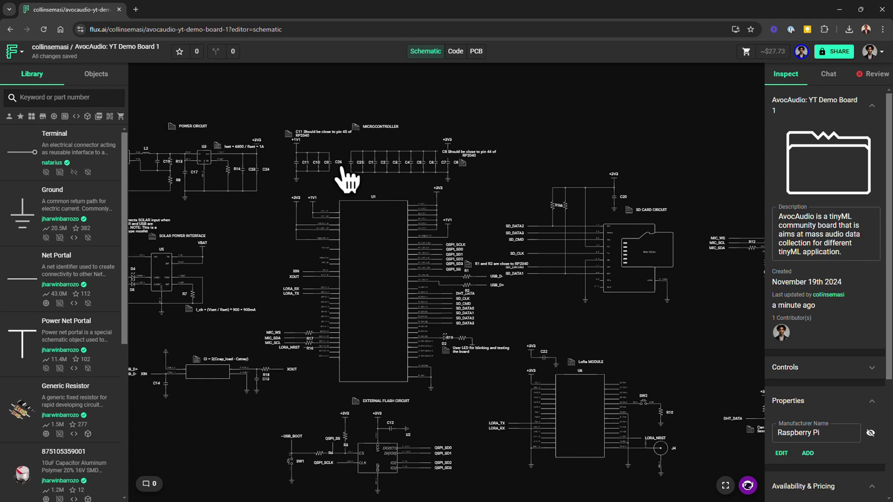
left_click_drag(275, 99, 467, 457)
left_click_drag(464, 494, 470, 498)
left_click_drag(151, 337, 283, 391)
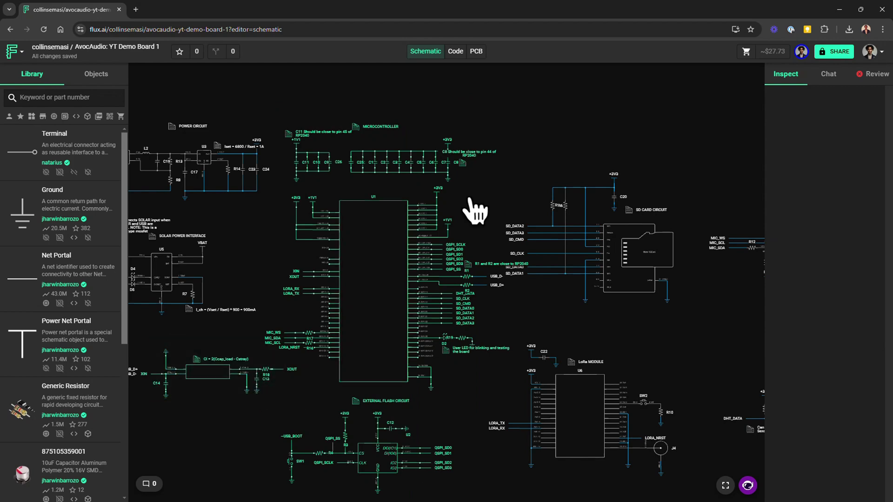
Step: Move the selected microcontroller parts as one group onto the board in the PCB layout
left_click(474, 52)
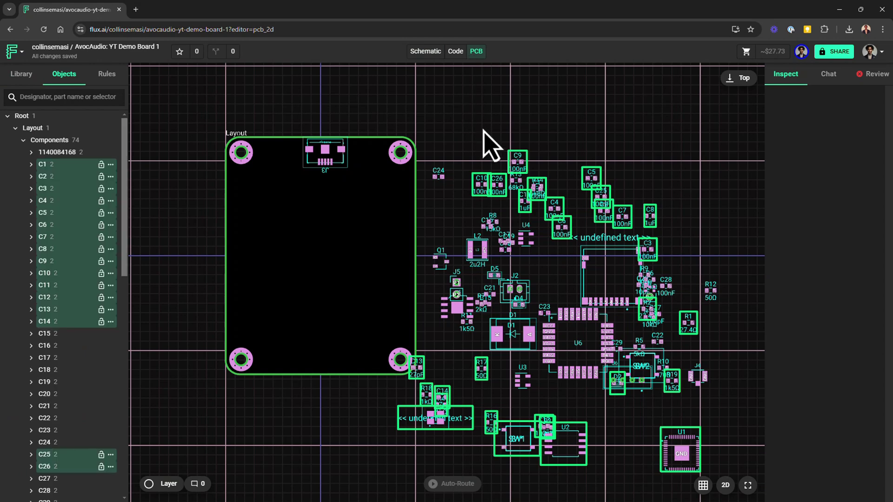
scroll(529, 237, "down", 2)
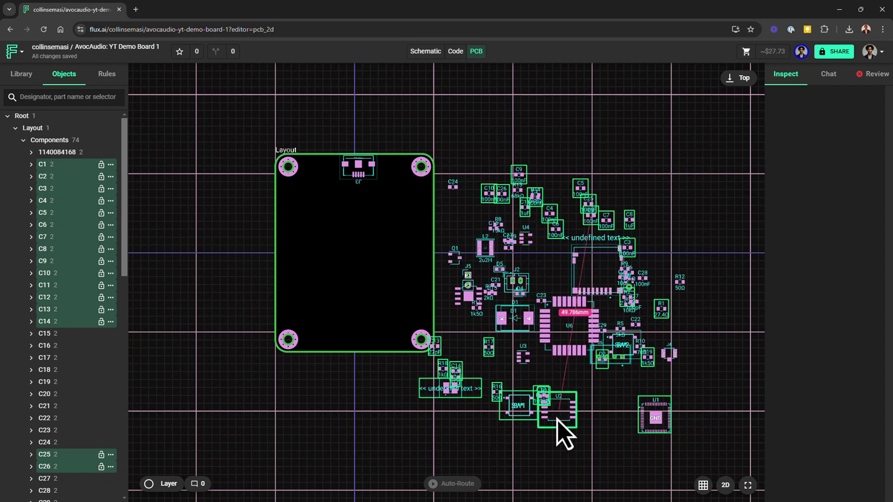
left_click_drag(556, 418, 246, 258)
Step: Shift the parts left outside the board outline onto it, placing SW1 and U2 near U1
left_click_drag(239, 301, 292, 335)
left_click_drag(160, 206, 237, 272)
left_click_drag(200, 262, 381, 309)
left_click_drag(233, 254, 322, 298)
left_click_drag(302, 284, 446, 259)
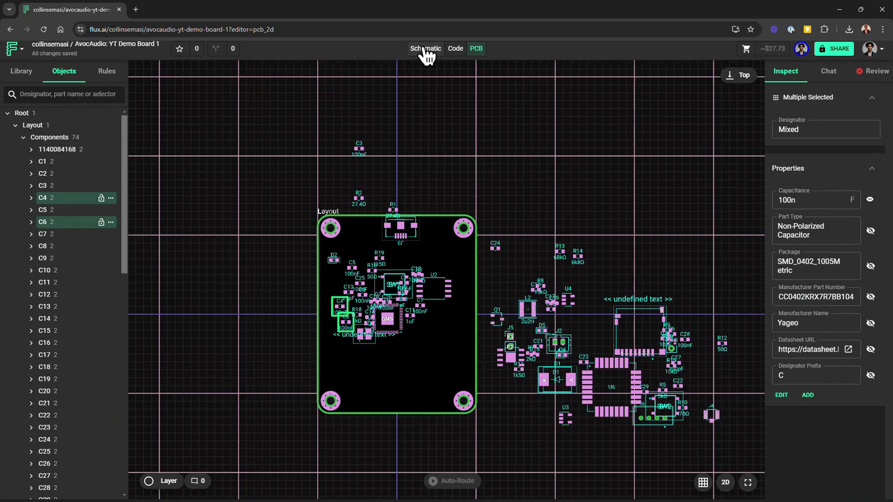
Step: Select the power and solar interface circuits in the schematic and move their parts as a group to the board's left side
left_click(426, 48)
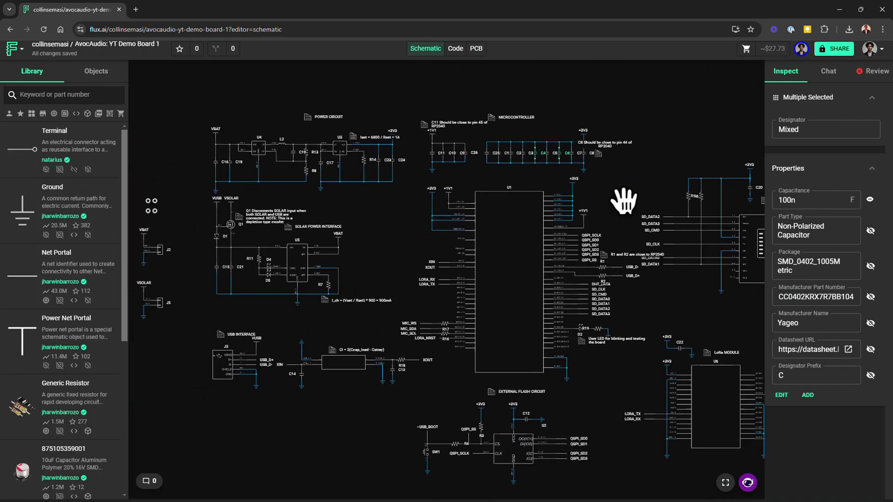
left_click(378, 219)
left_click_drag(193, 99, 395, 314)
left_click(476, 48)
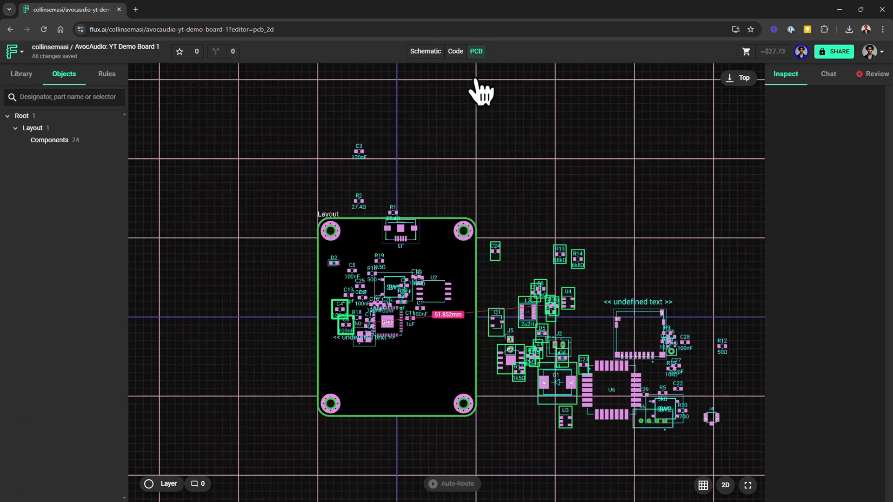
left_click_drag(572, 412, 241, 401)
Step: Place capacitor C23 close beside U3 in the power parts group, and switch the grid off and back on
left_click(271, 325)
scroll(273, 376, "up", 4)
scroll(270, 395, "up", 4)
left_click_drag(341, 298, 404, 369)
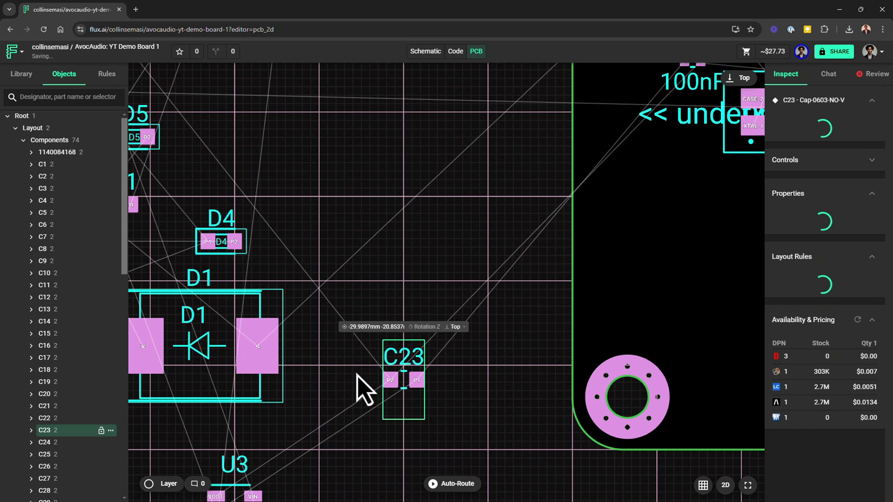
left_click_drag(477, 430, 515, 335)
left_click_drag(444, 279, 223, 414)
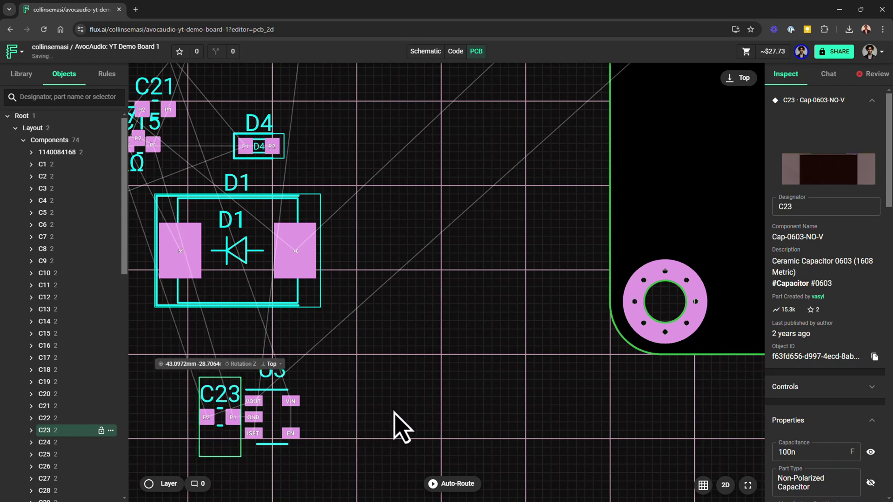
left_click(703, 485)
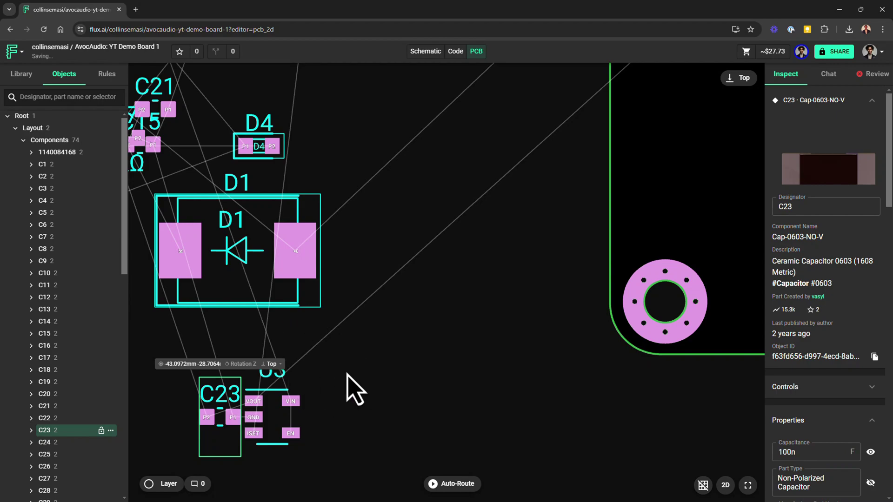
left_click(703, 485)
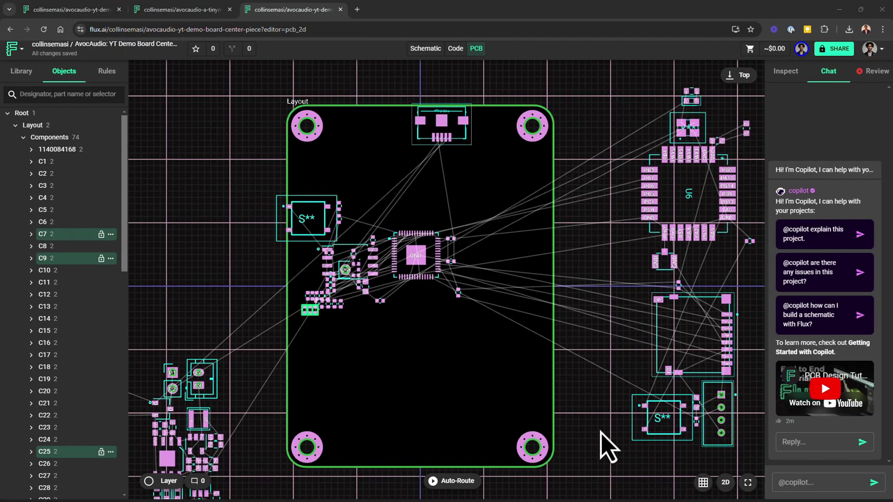
Step: Check the microcontroller circuit around U1 and its placement notes in the schematic, then return to the PCB layout
left_click(421, 49)
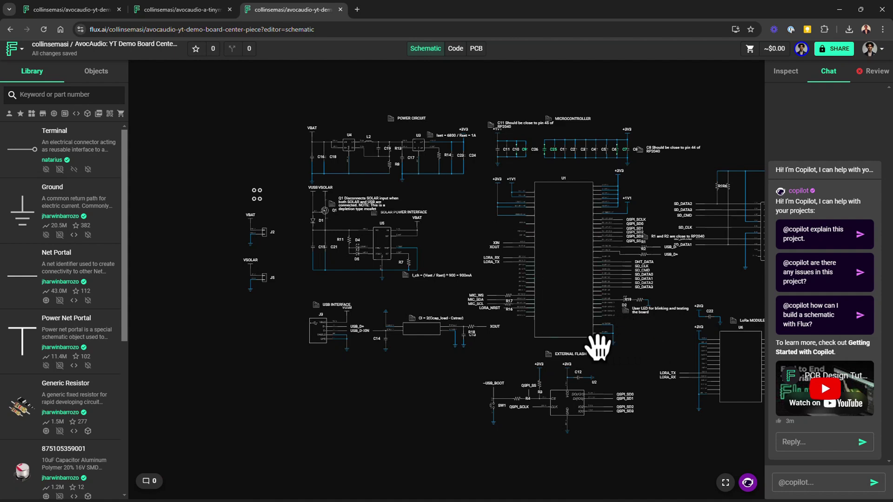
left_click_drag(592, 345, 486, 271)
scroll(493, 281, "up", 5)
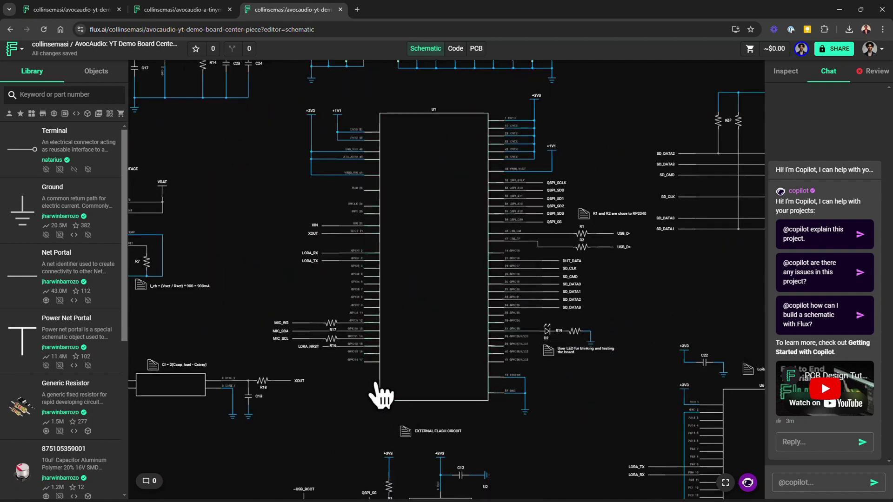
scroll(361, 156, "down", 4)
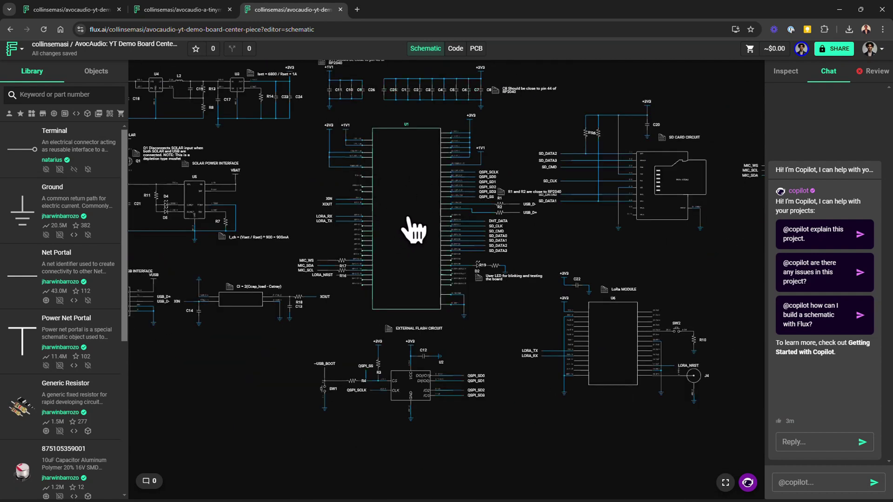
left_click(477, 50)
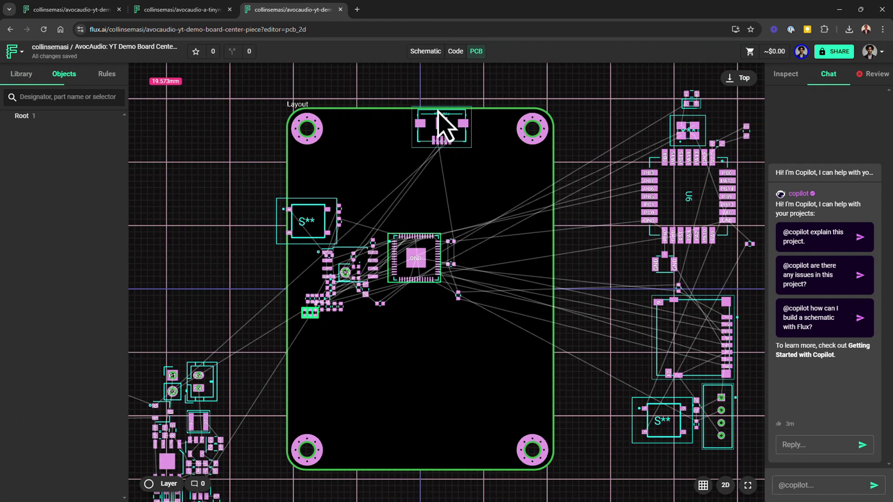
Step: Move R1, R2 and the three small parts beside them out of the crowded cluster into a row just above U1
scroll(423, 259, "up", 2)
left_click_drag(470, 270, 424, 266)
scroll(295, 325, "up", 1)
scroll(285, 315, "up", 1)
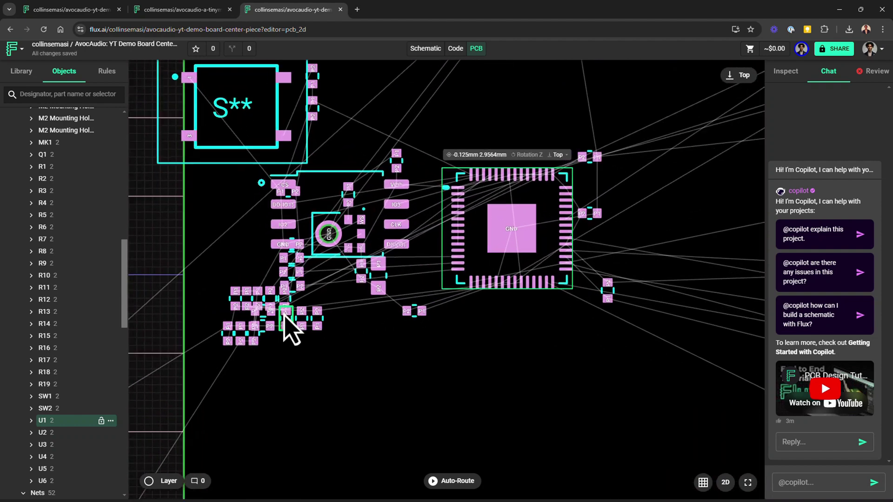
left_click_drag(220, 292, 508, 148)
scroll(508, 148, "up", 4)
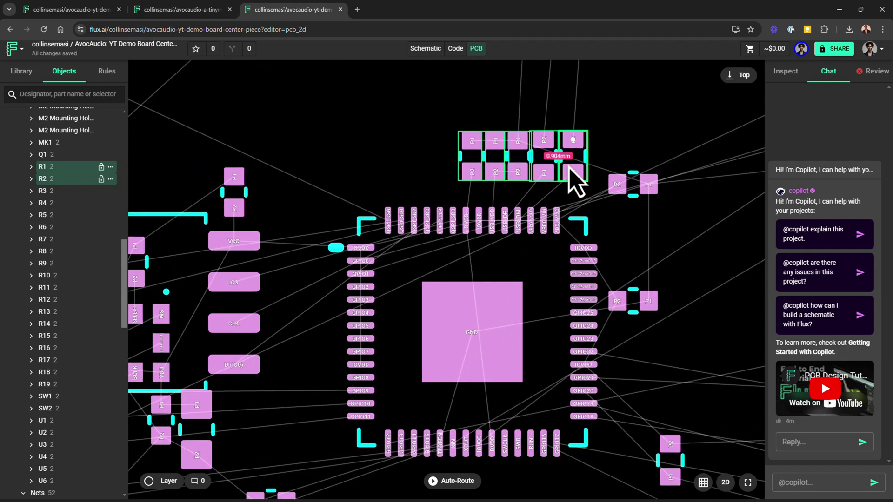
mouse_move(570, 167)
left_mouse_down()
mouse_move(571, 176)
mouse_move(571, 166)
left_mouse_up()
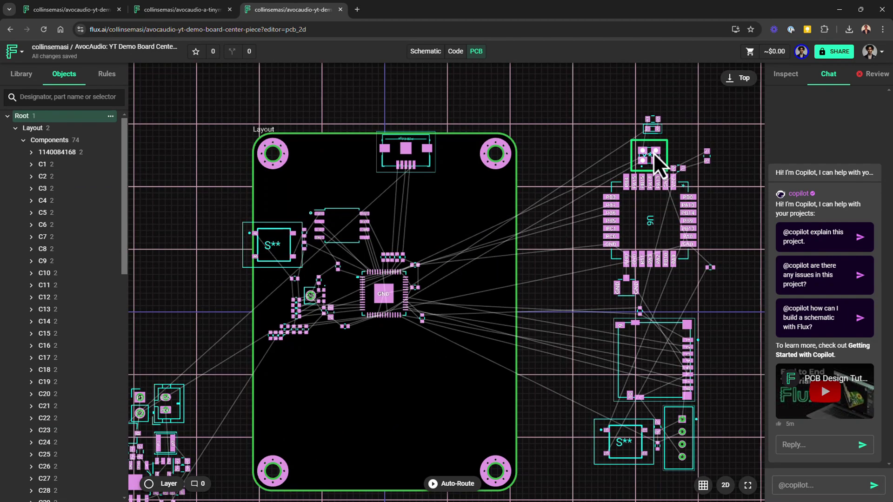
Step: Place the 12 MHz crystal just below U1, close to the small parts along its lower edge
left_click_drag(653, 155, 370, 331)
scroll(372, 302, "up", 5)
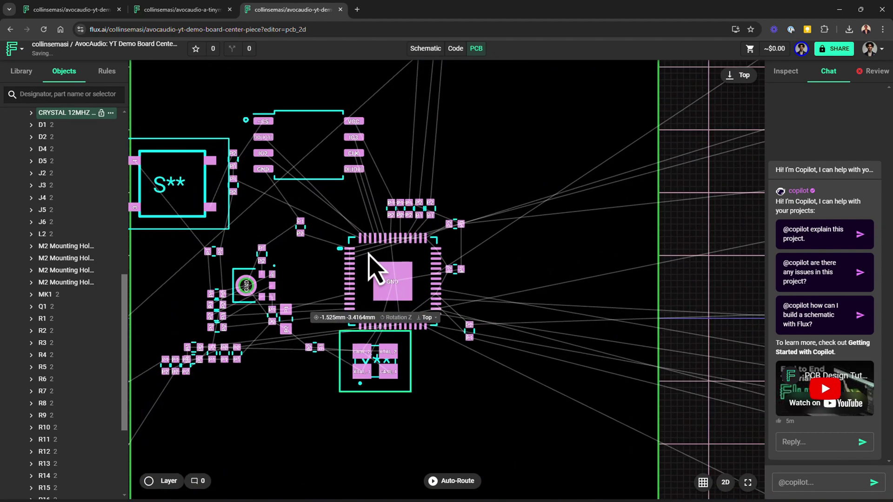
scroll(454, 335, "up", 8)
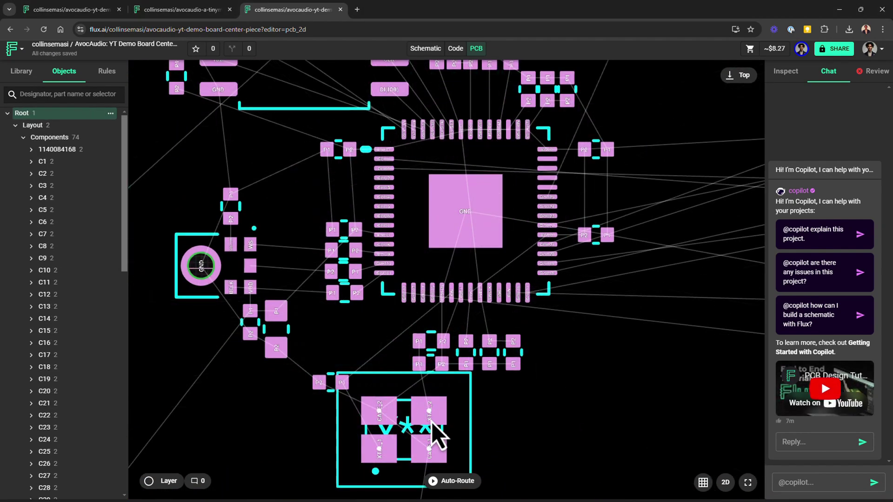
left_click_drag(434, 421, 424, 415)
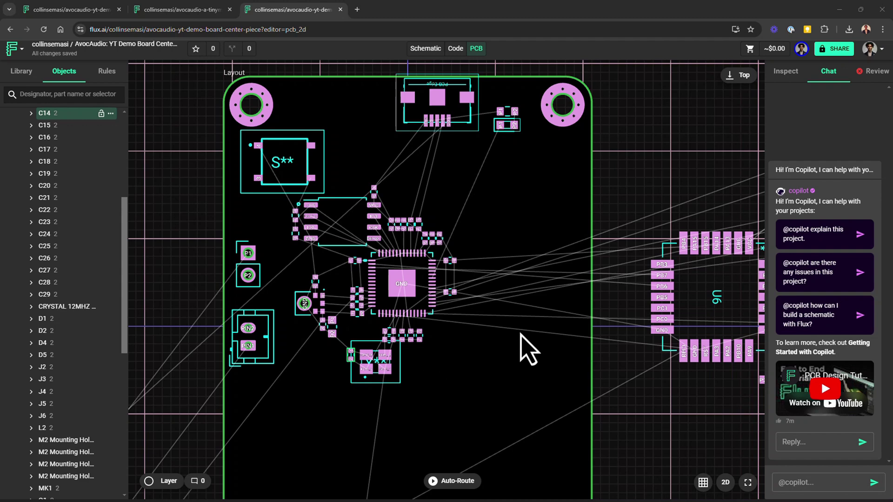
Step: Open the datasheet of power circuit chip U3 from its schematic properties and find the PCB Layout Guide page
scroll(521, 391, "down", 5)
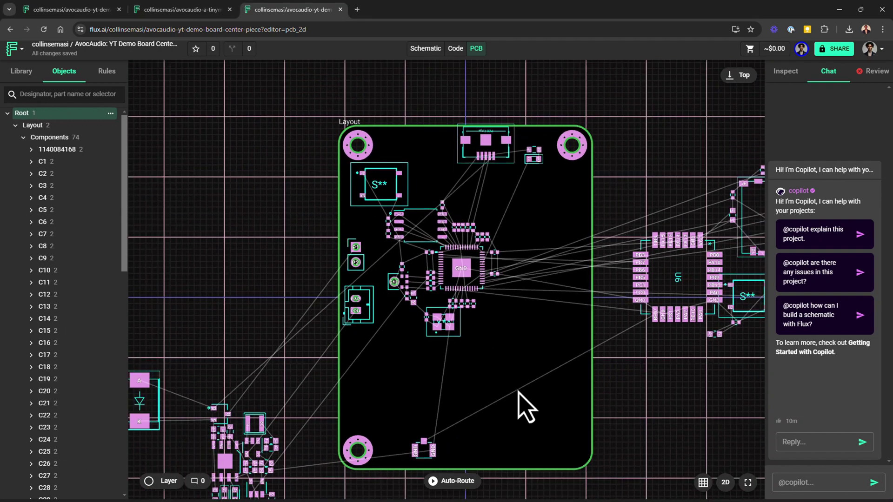
scroll(489, 369, "right", 1)
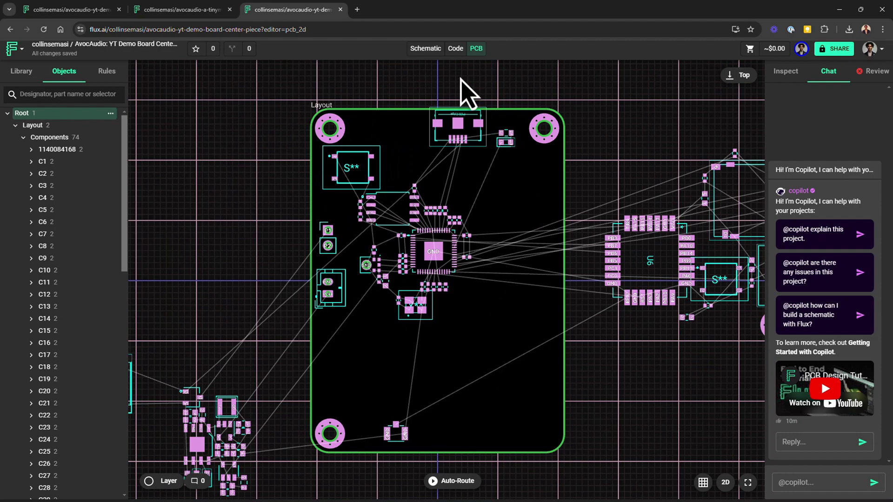
left_click(424, 48)
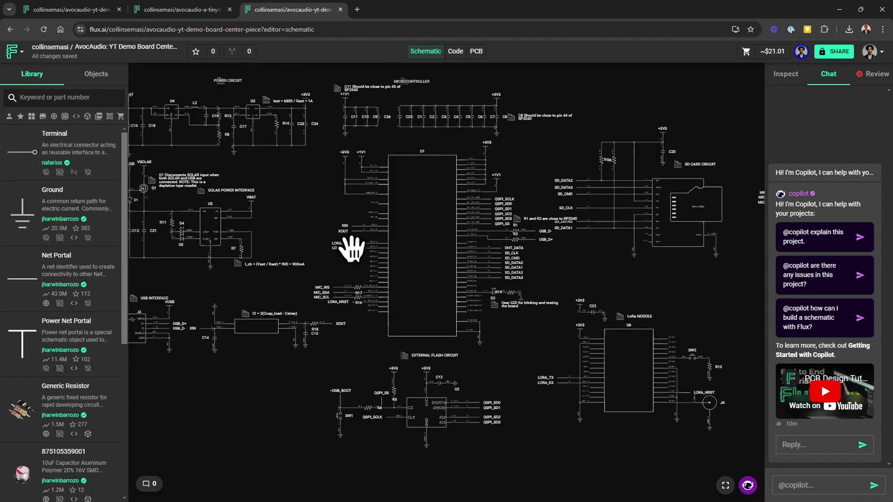
scroll(325, 185, "up", 3)
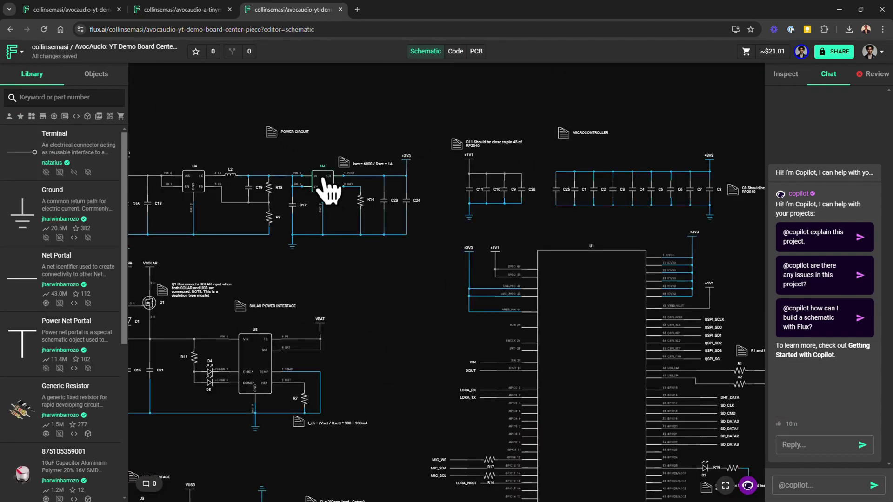
left_click(785, 74)
scroll(828, 297, "down", 5)
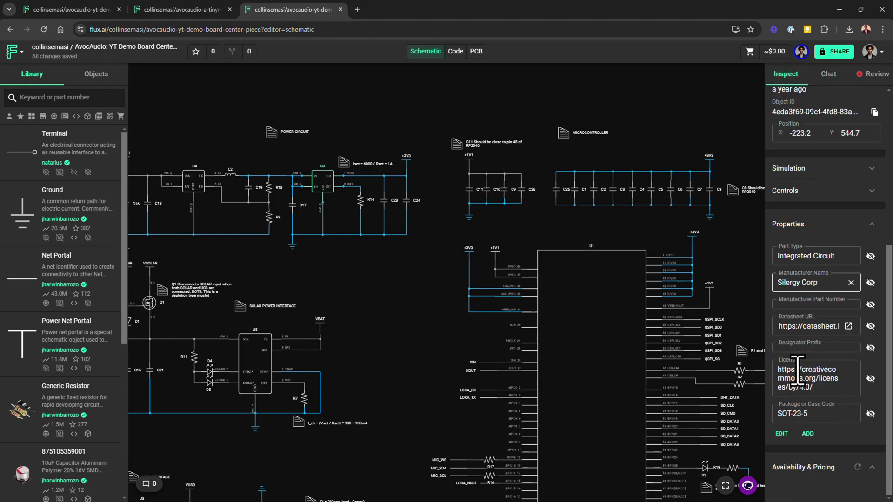
left_click(845, 326)
left_click_drag(888, 108, 888, 407)
scroll(455, 116, "up", 2)
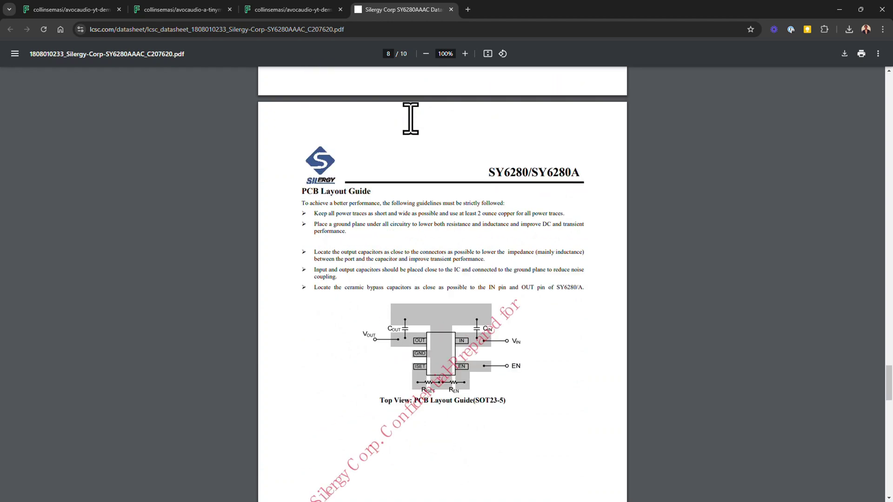
Step: Enlarge the layout guide to 175% and highlight the guidelines on power traces and input and output capacitor placement
left_click(464, 53)
left_click(465, 54)
left_click(464, 54)
left_click(464, 53)
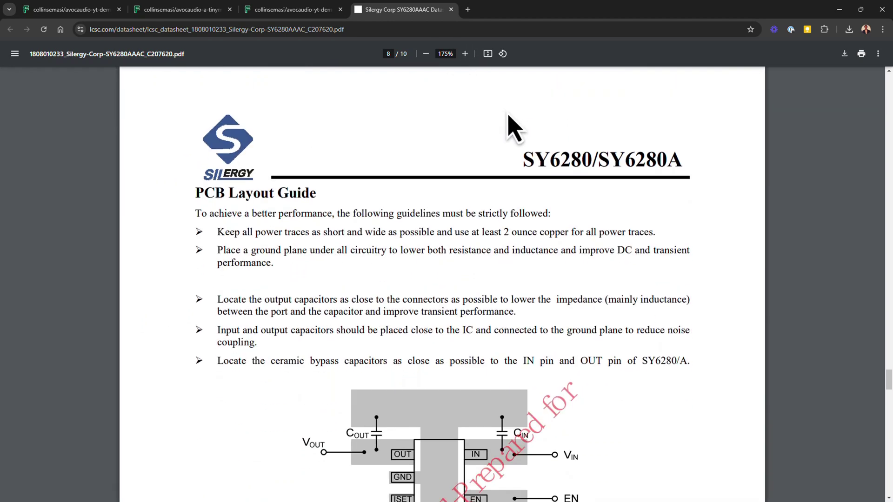
scroll(578, 122, "down", 2)
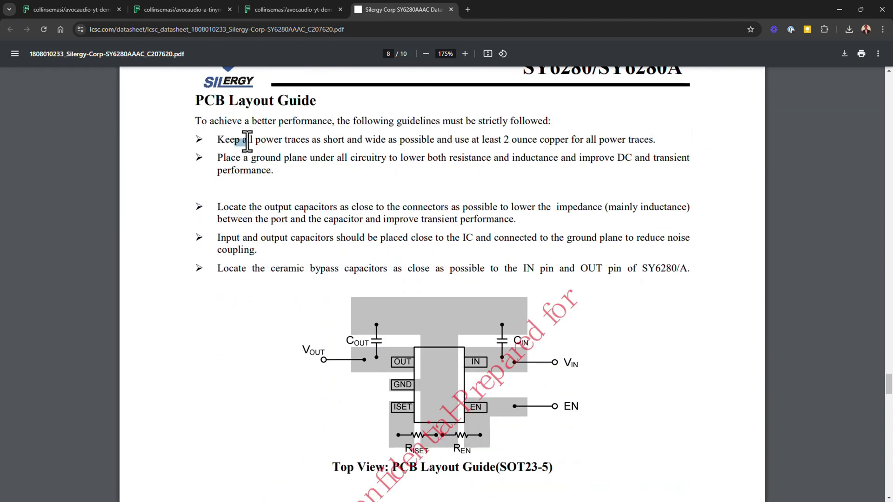
left_click_drag(251, 140, 447, 145)
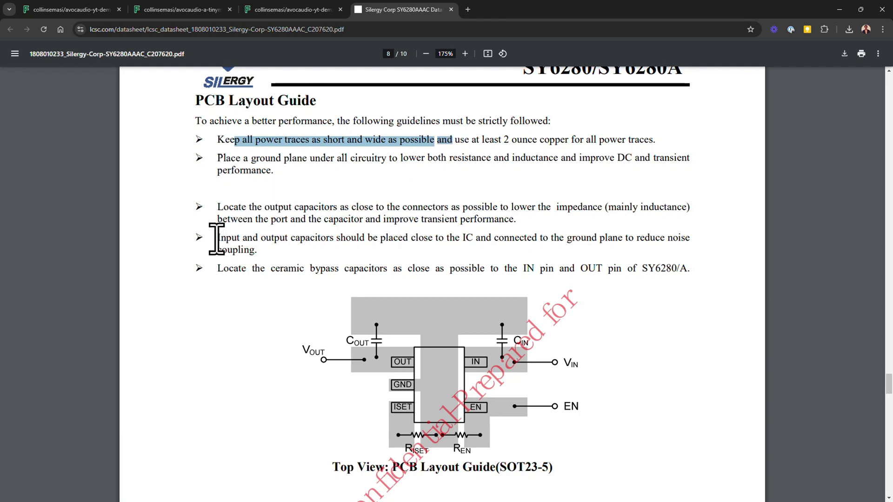
left_click_drag(216, 238, 492, 238)
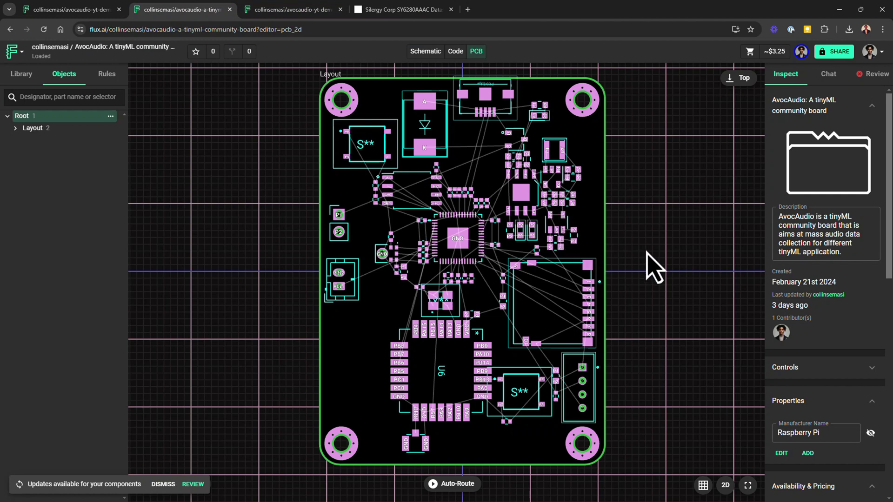
Step: In the AvocAudio tinyML community board project, dismiss the component updates notice and inspect the finished placement in 3D from several angles
left_click_drag(646, 253, 609, 275)
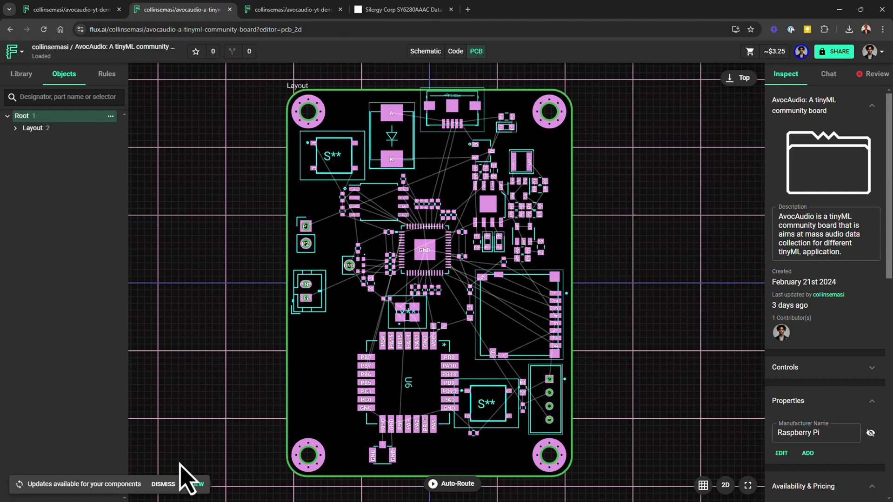
left_click(164, 485)
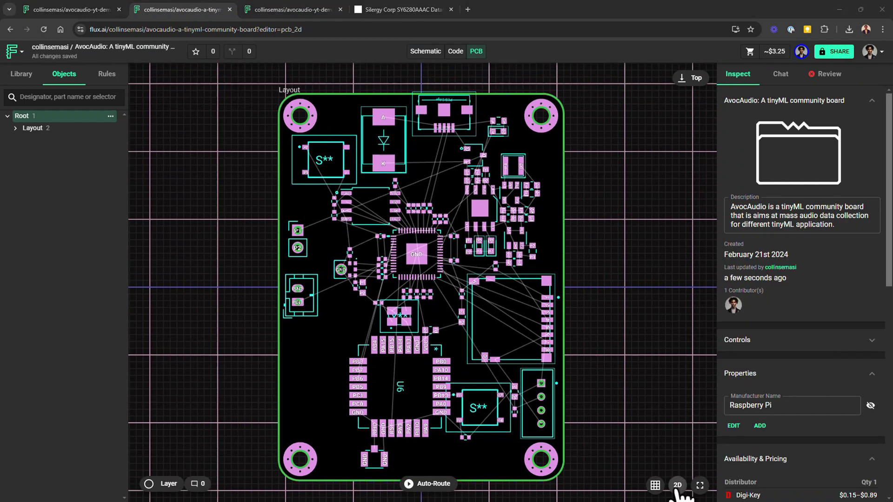
left_click(677, 485)
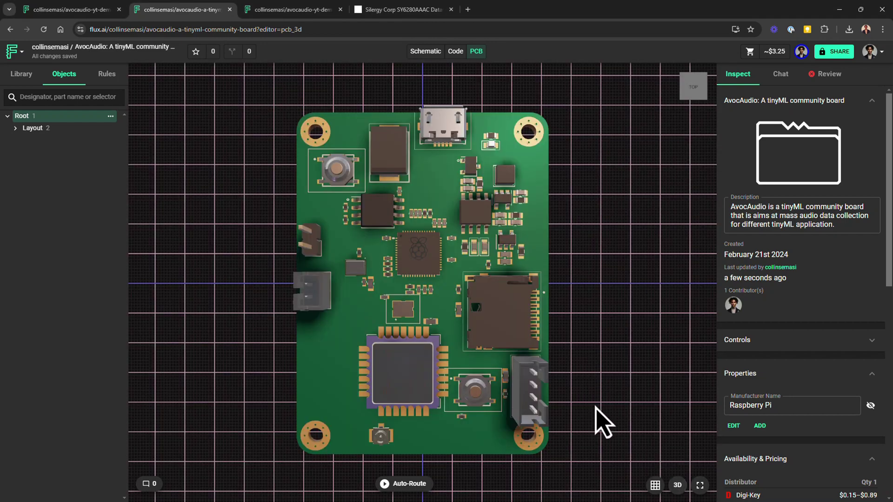
left_click_drag(600, 420, 529, 391)
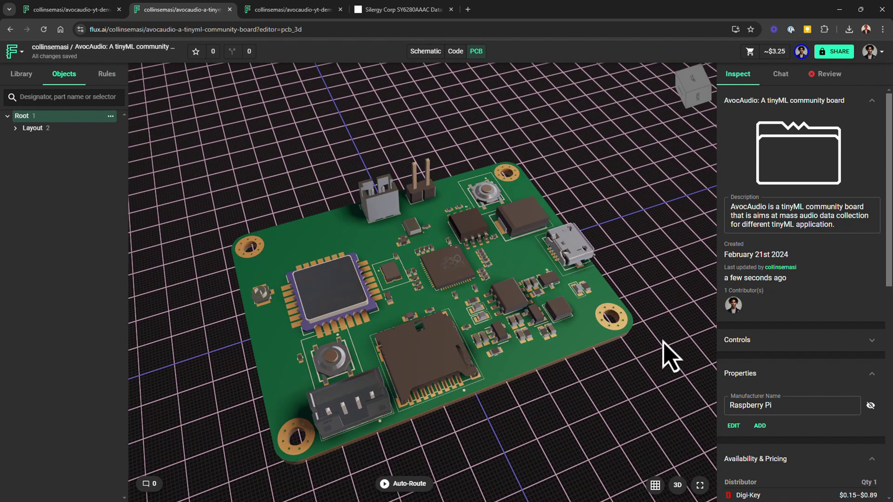
left_click_drag(677, 342, 604, 319)
scroll(604, 319, "up", 5)
scroll(620, 329, "down", 3)
left_click_drag(637, 319, 514, 404)
scroll(460, 426, "up", 3)
left_click(430, 363)
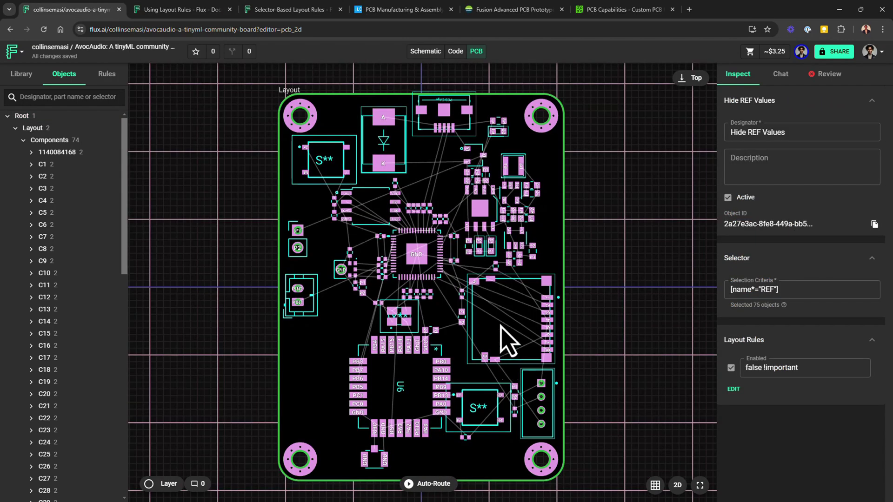
Step: Consult the Flux documentation on getting started with layout rules and on selector-based layout rules, highlighting both headings
left_click(191, 12)
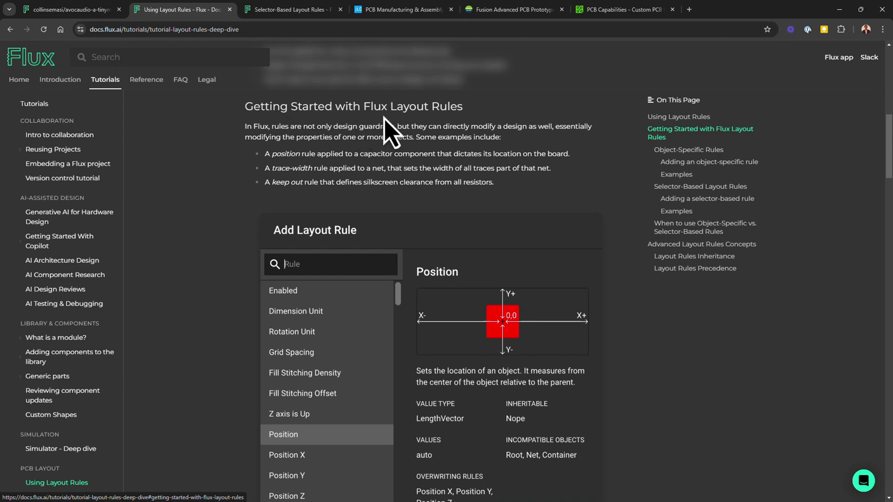
left_click_drag(241, 106, 247, 128)
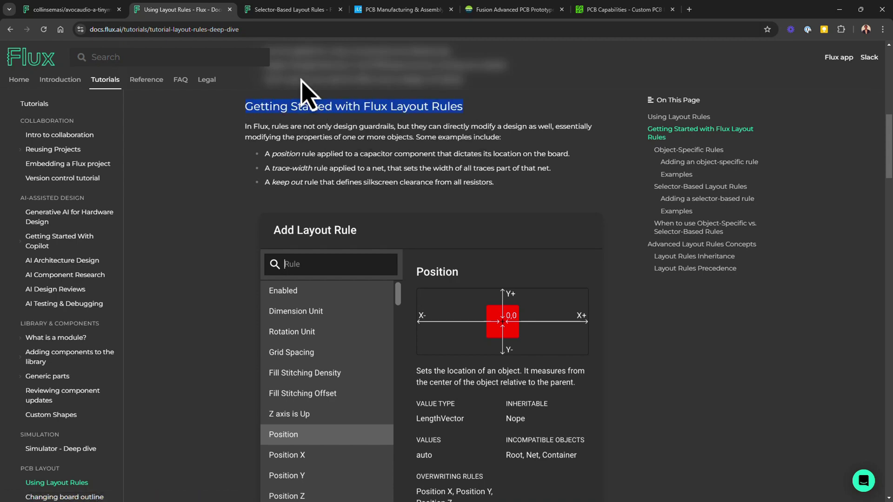
left_click(294, 6)
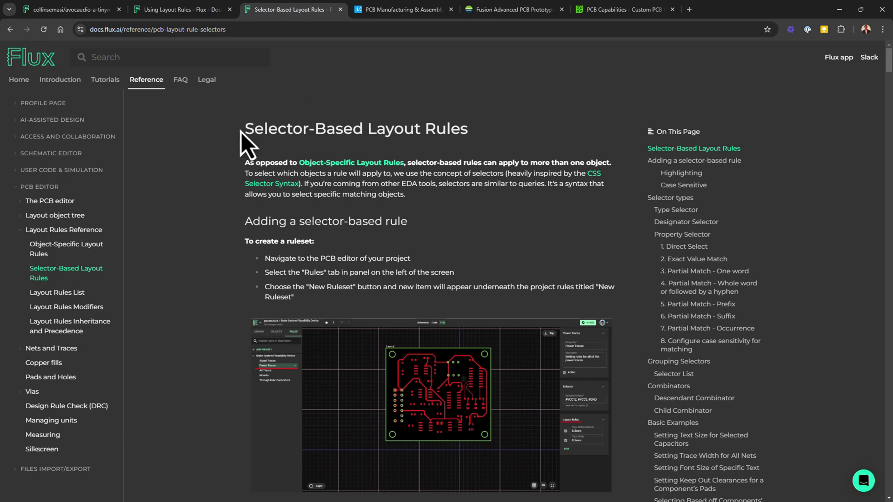
left_click_drag(239, 130, 473, 139)
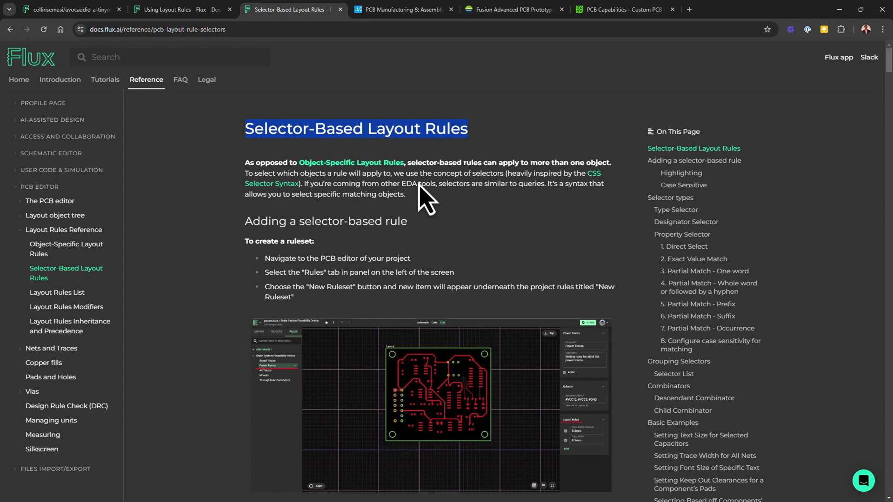
Step: Review the PCB manufacturing capabilities and options on the JLCPCB, Seeed Studio Fusion and PCBWay pages
left_click(390, 8)
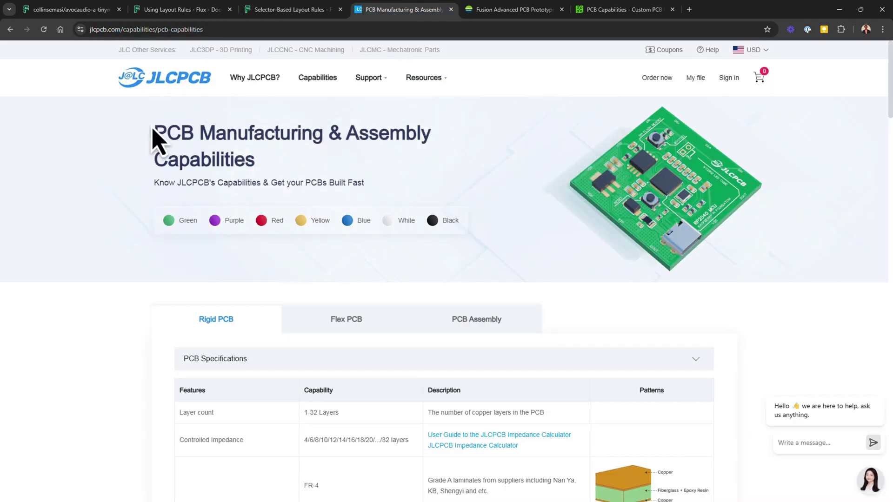
left_click_drag(154, 139, 403, 175)
scroll(424, 176, "down", 6)
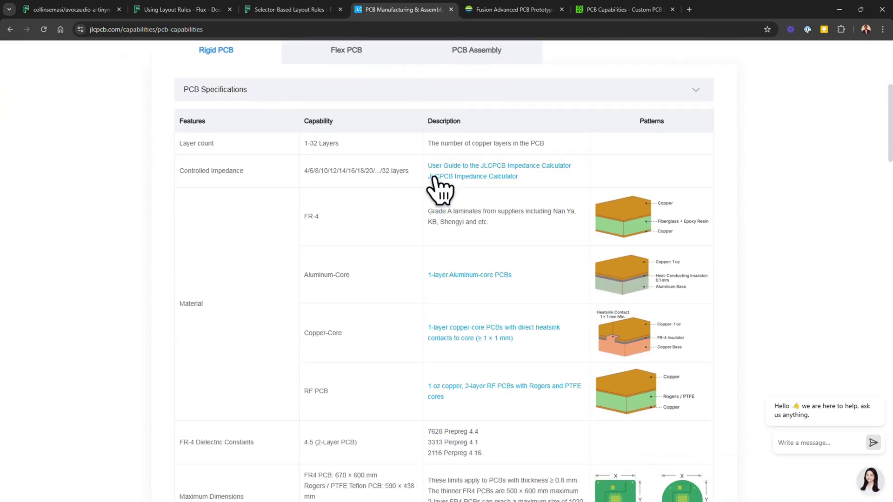
scroll(437, 186, "down", 15)
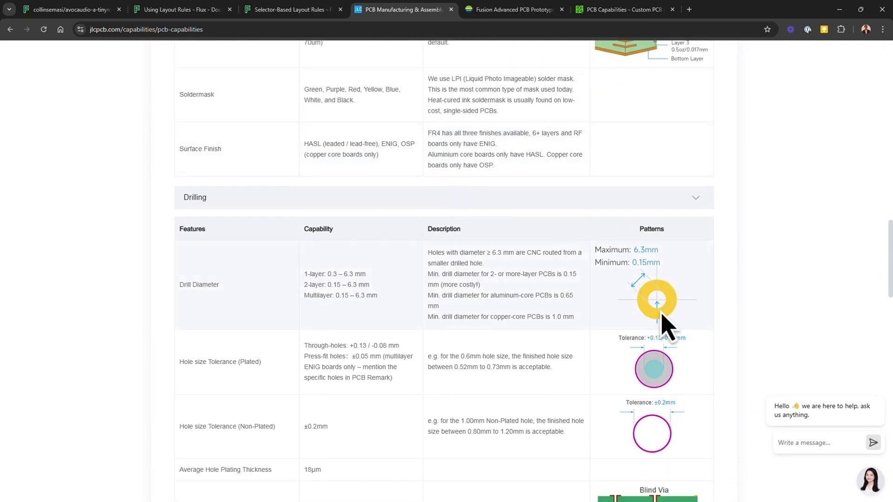
left_click(512, 6)
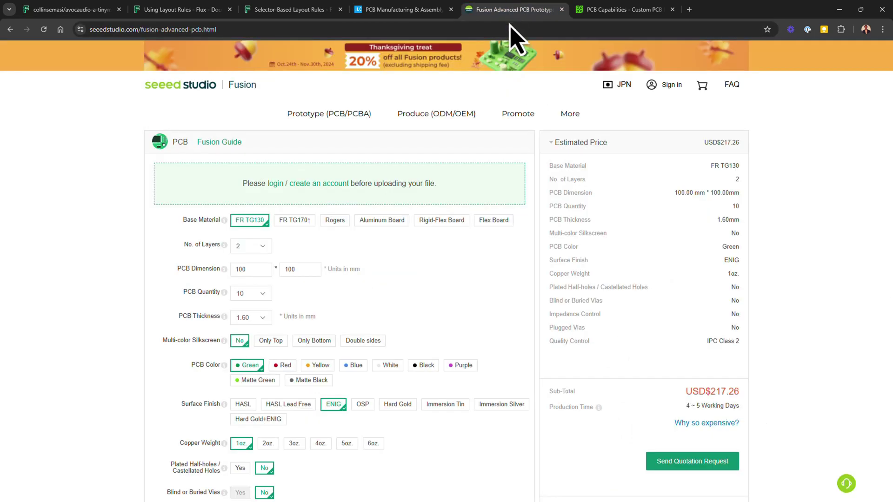
left_click(605, 9)
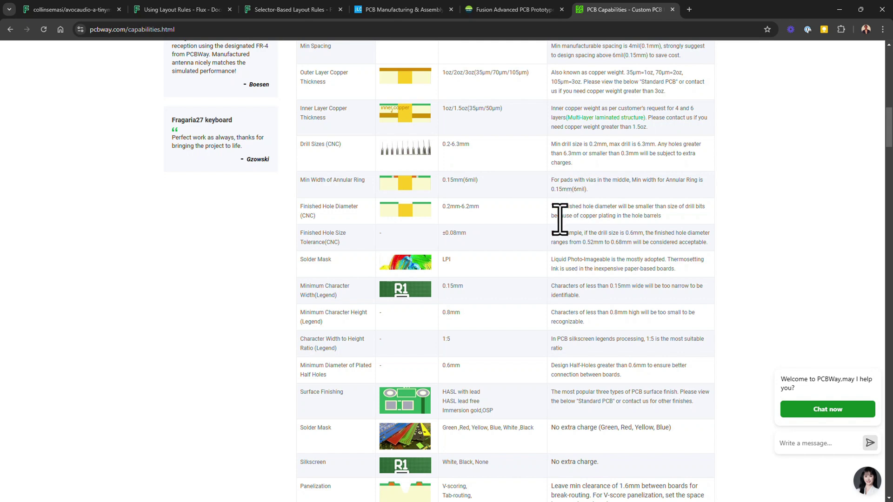
scroll(557, 234, "down", 10)
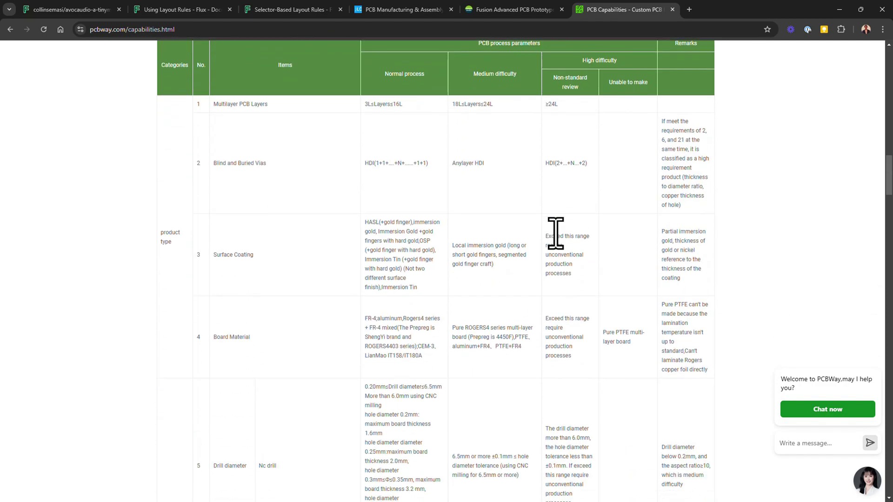
Step: Examine the drilling capabilities and general PCB specifications for rigid boards on the JLCPCB page
scroll(563, 249, "down", 5)
left_click(408, 10)
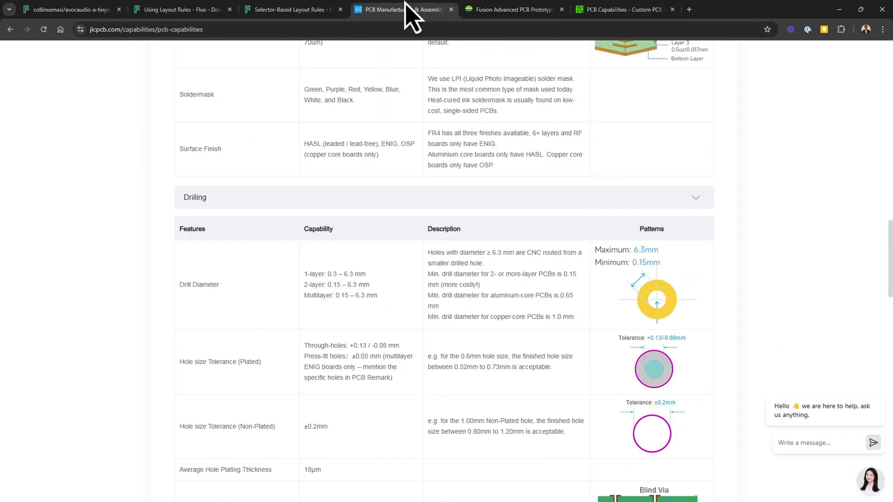
scroll(548, 255, "down", 3)
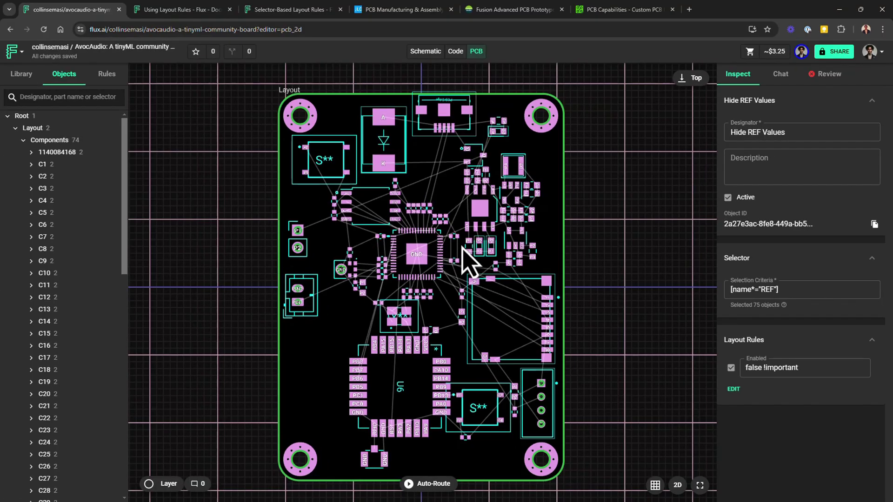
left_click(395, 9)
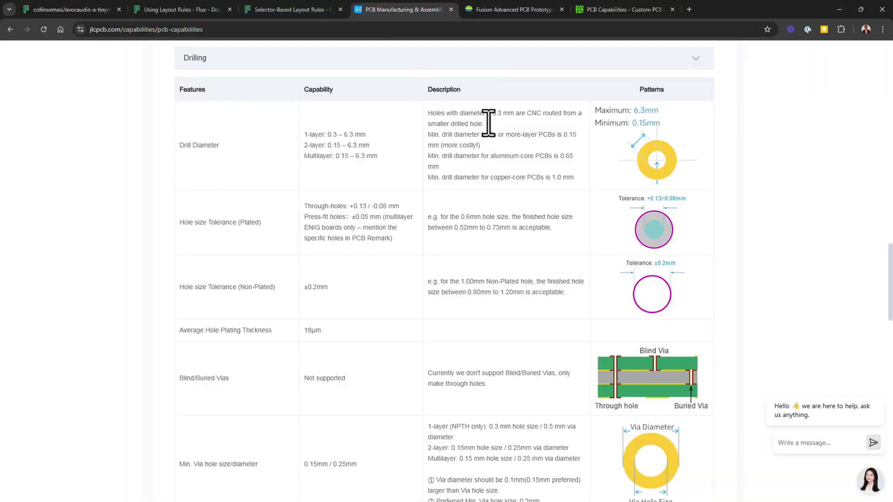
scroll(669, 214, "up", 8)
scroll(672, 217, "up", 10)
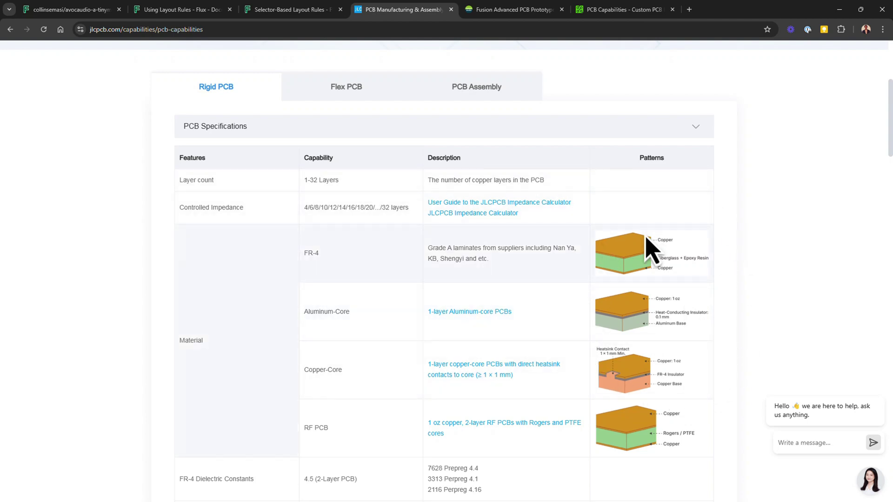
Step: In the AvocAudio project, set the stackup of the root layout to JLC7628 4 Layer
left_click(72, 10)
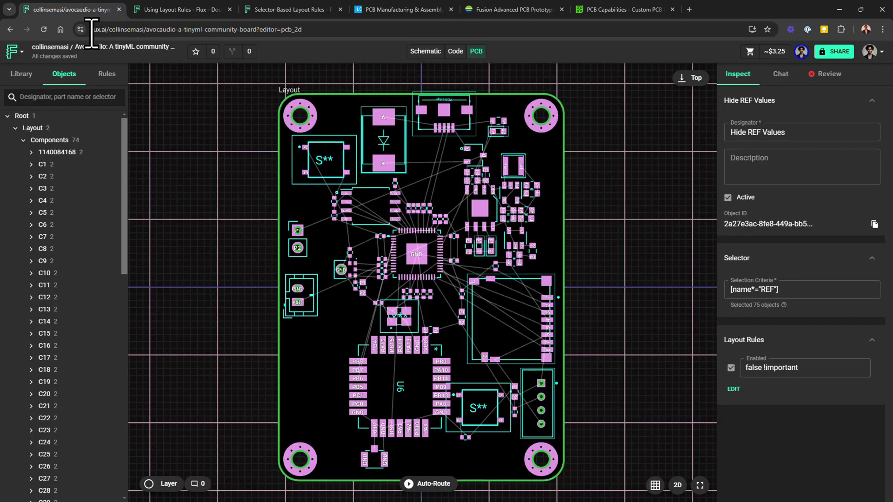
left_click(291, 100)
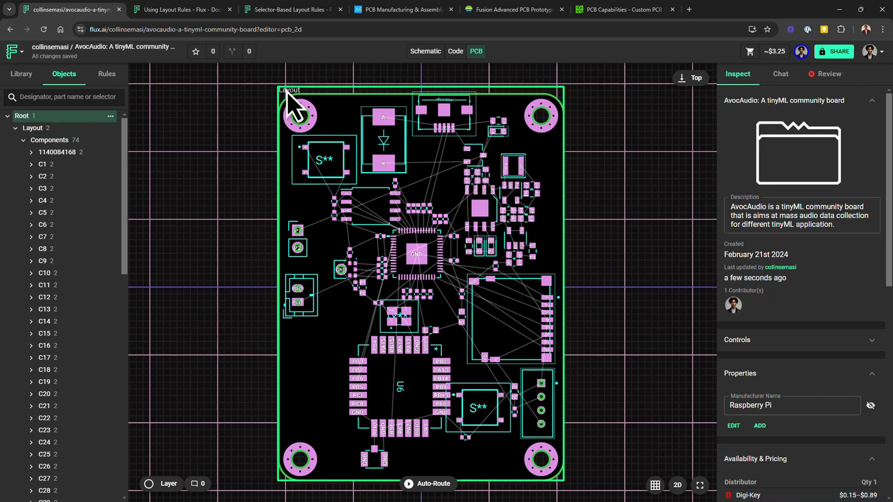
left_click(287, 91)
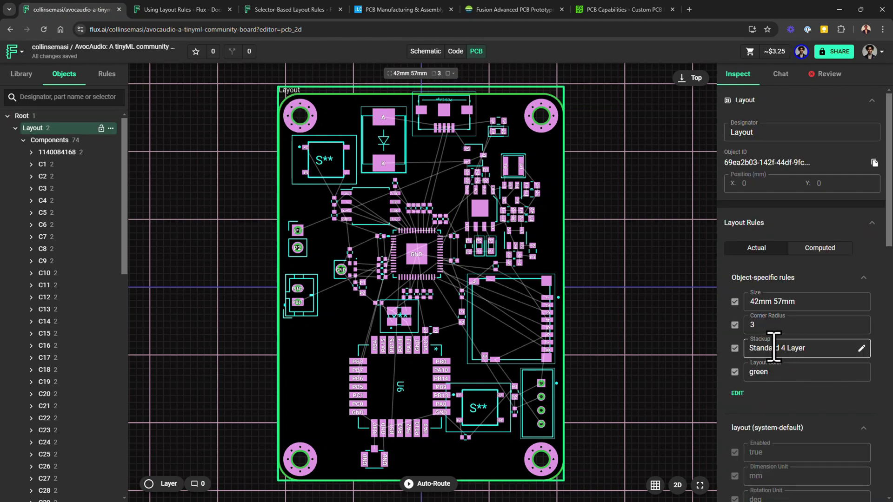
left_click(815, 350)
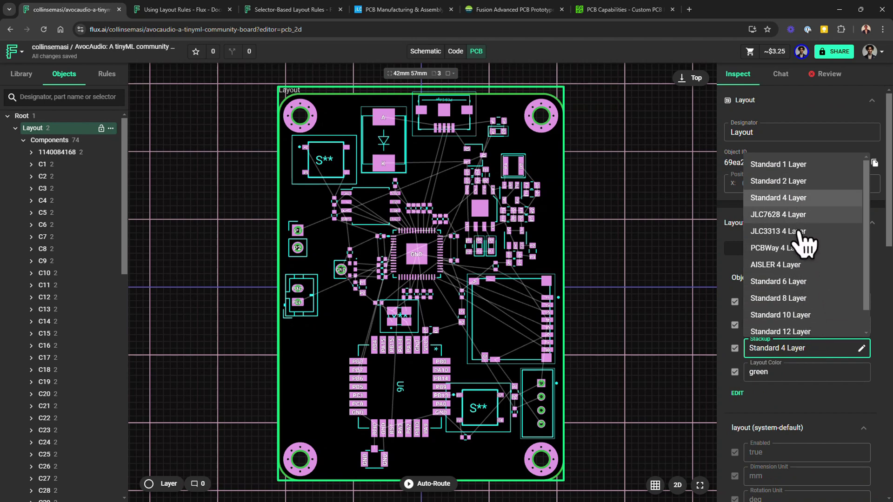
left_click(792, 216)
Step: Open the layout's stackup in the Stackup Editor and inspect its layers and through-hole via
left_click(861, 349)
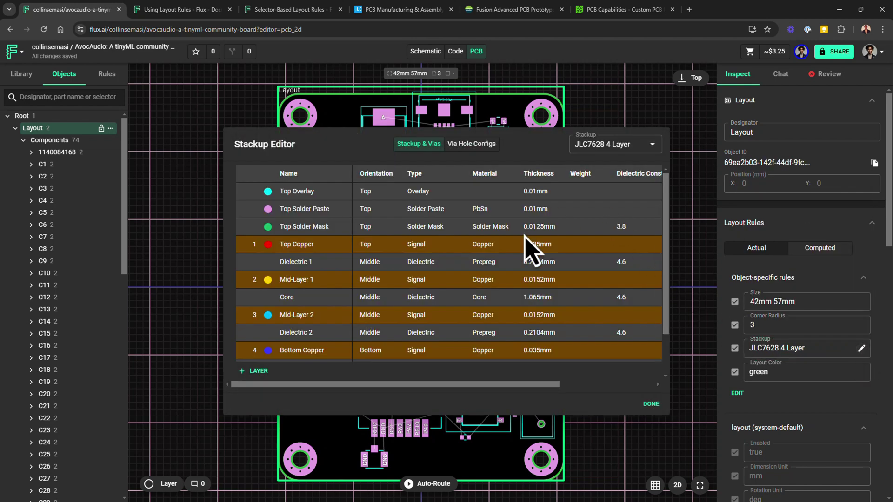
left_click_drag(504, 385, 593, 404)
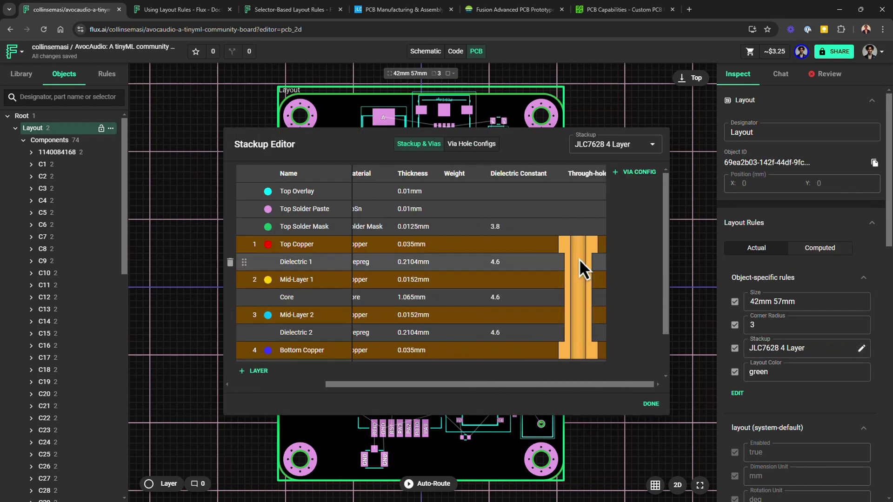
left_click(582, 263)
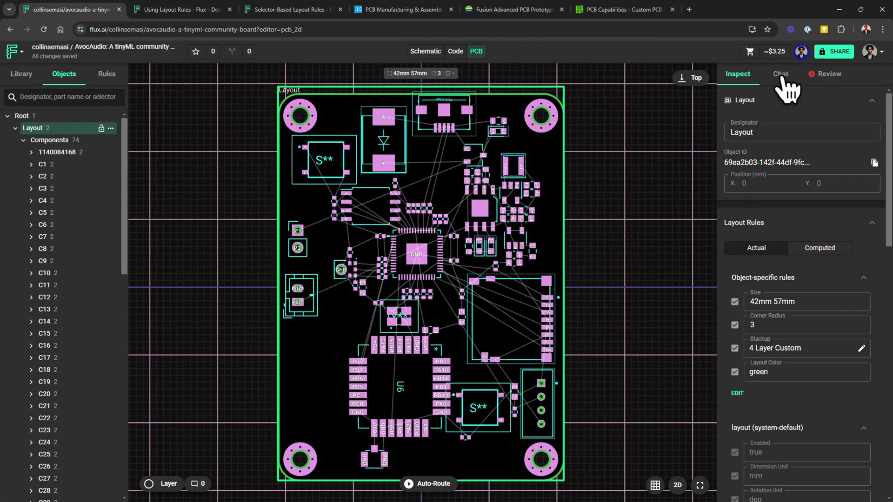
Step: Ask Copilot for a table of preferred trace widths for the project's nets considering JLCPCB's manufacturing capabilities, and widen the chat to read it
left_click(781, 76)
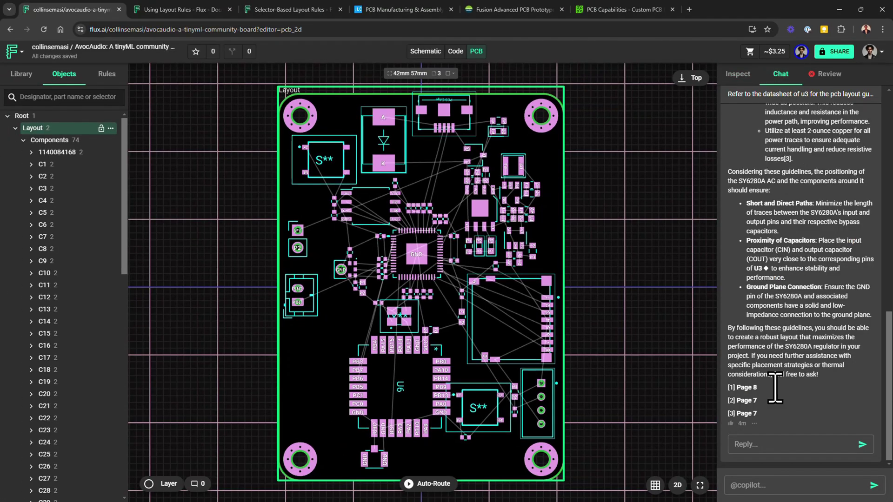
left_click(756, 485)
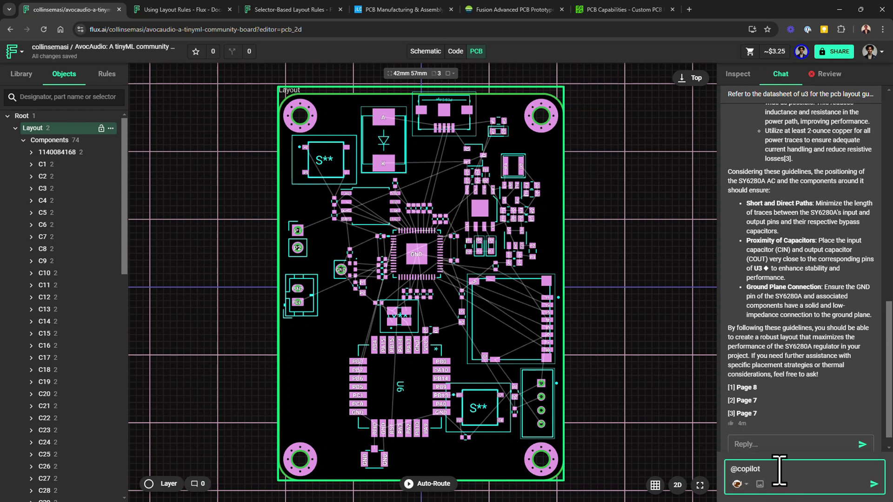
type("in a table format, recommend preferred trace widths for the different nets in this project, considering JLCPCB's manufacturing capabilities.")
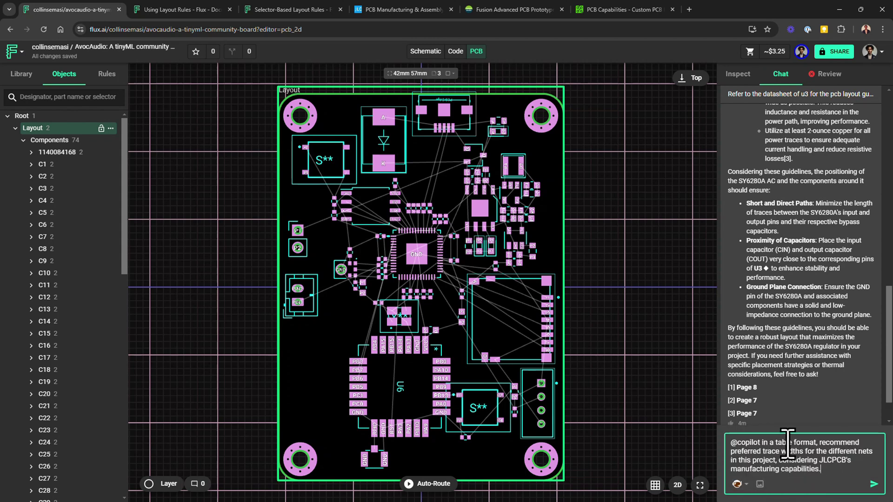
left_click(873, 484)
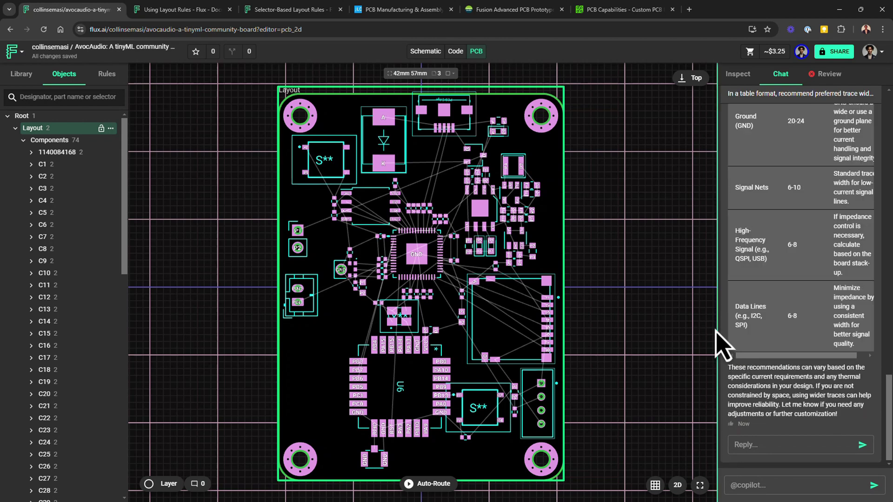
left_click_drag(718, 277, 625, 330)
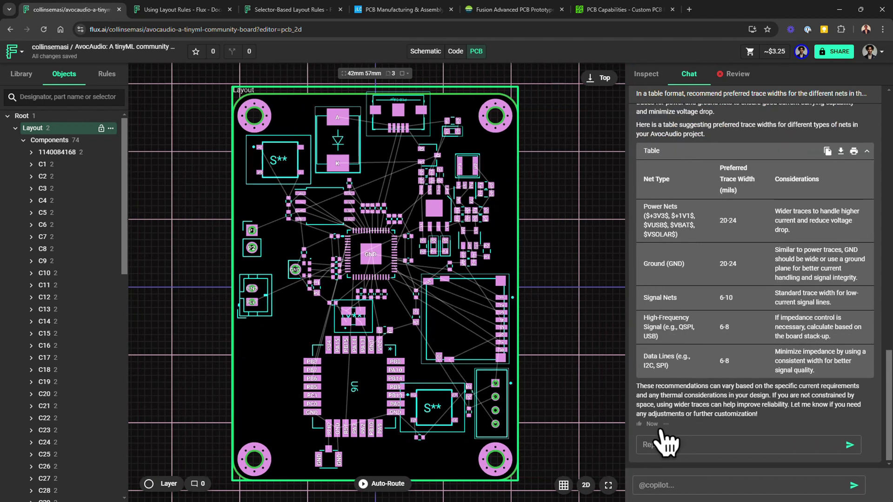
left_click_drag(621, 393, 683, 398)
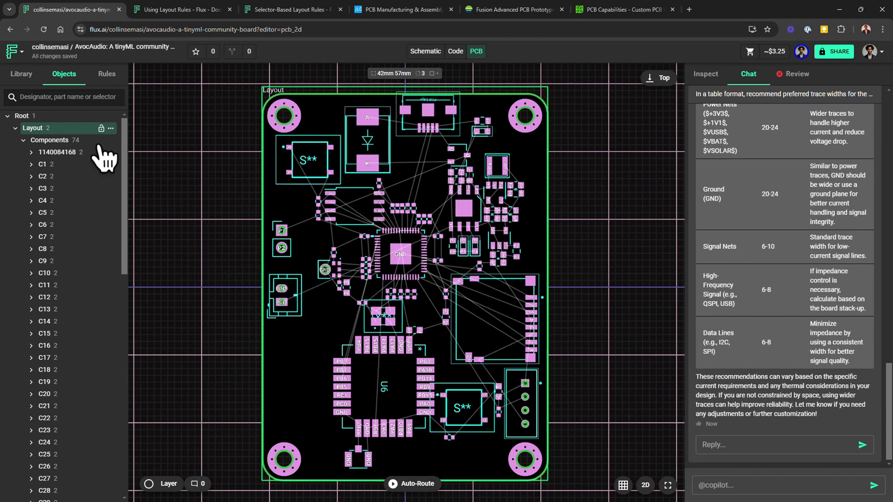
Step: Add a new ruleset to the AvocAudio project and name it "Preferred Trace widths"
left_click(107, 75)
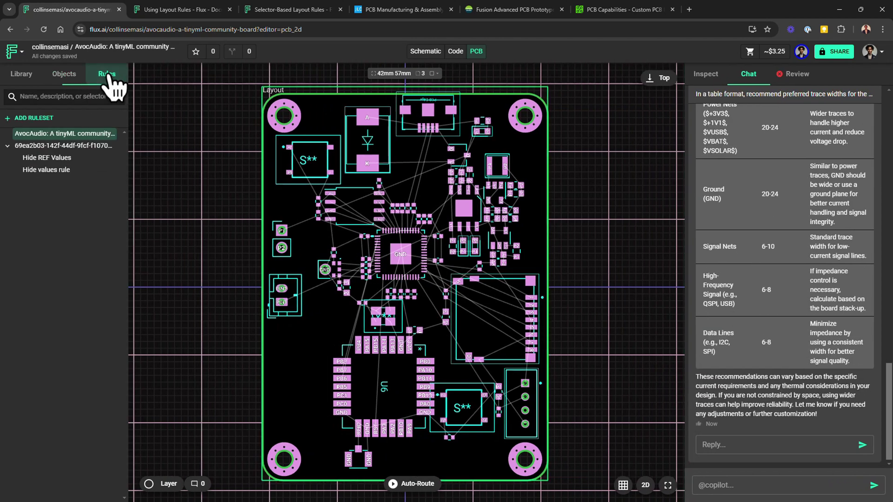
left_click(44, 119)
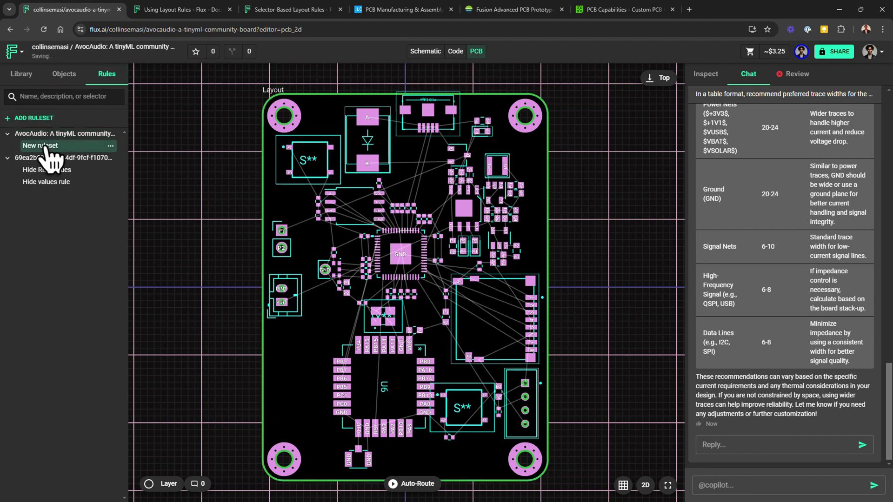
left_click(705, 76)
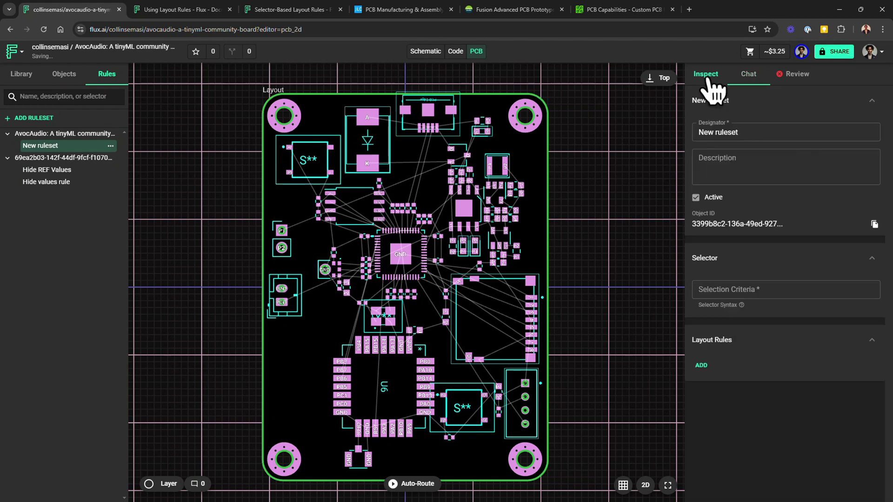
left_click(745, 133)
key("ctrl+a")
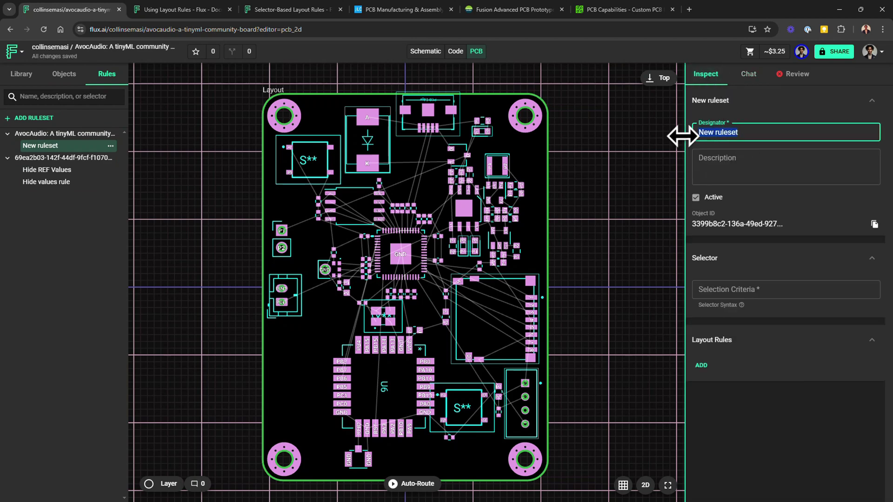
type("Preferred Trace widths")
Step: Set the ruleset's selection criteria to net and add the Preferred Trace Widths layout rule
left_click(716, 163)
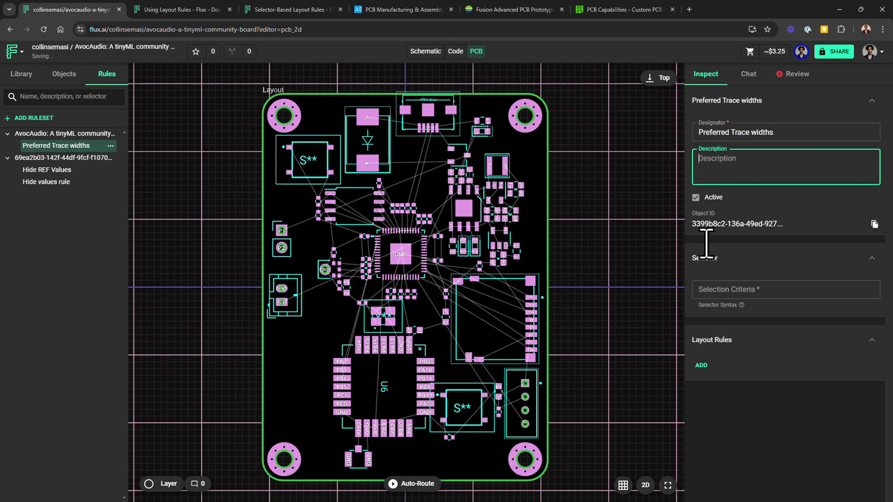
left_click(728, 289)
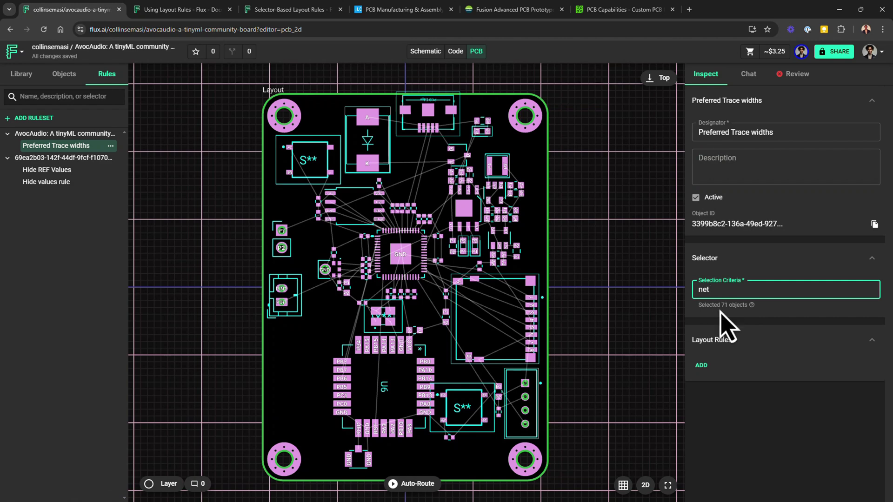
left_click(701, 367)
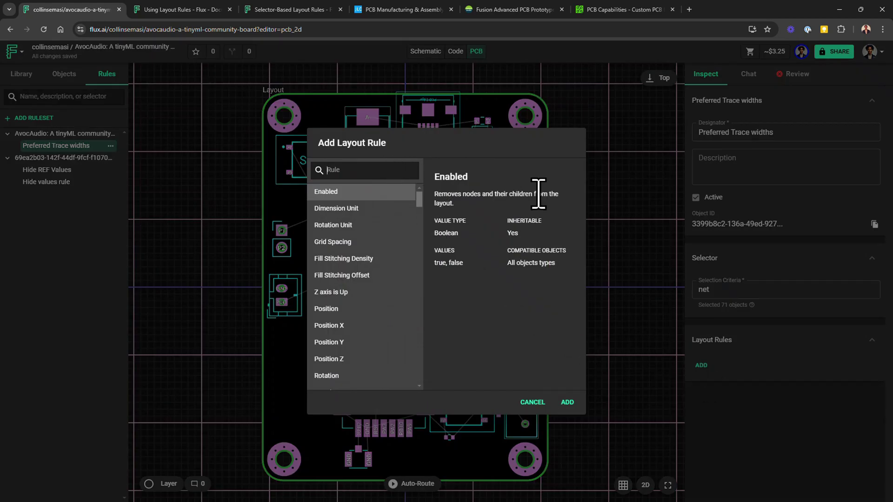
type("prefe")
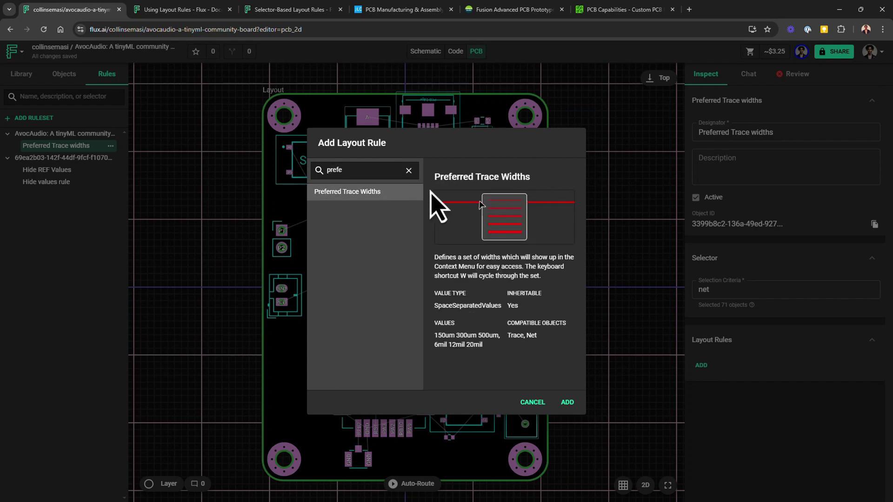
left_click(568, 402)
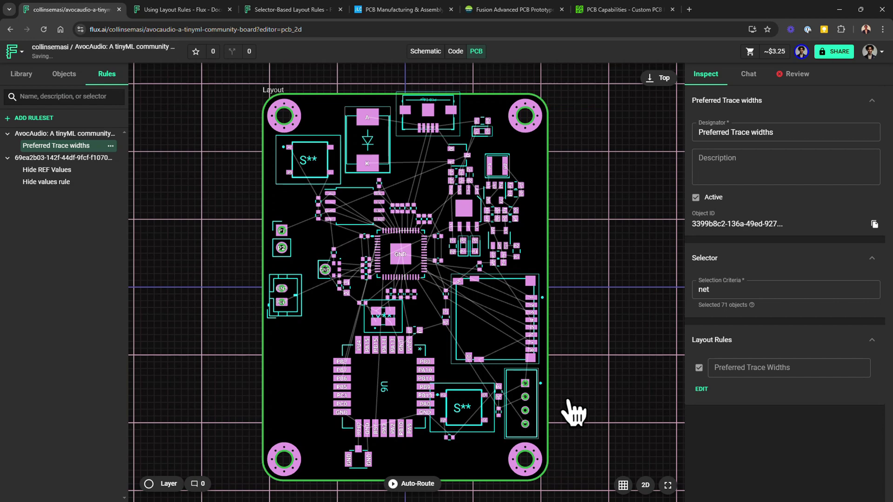
Step: Set the Preferred Trace Widths rule to "5mil 10mil 15mil 20mil 30mil !important"
left_click(740, 368)
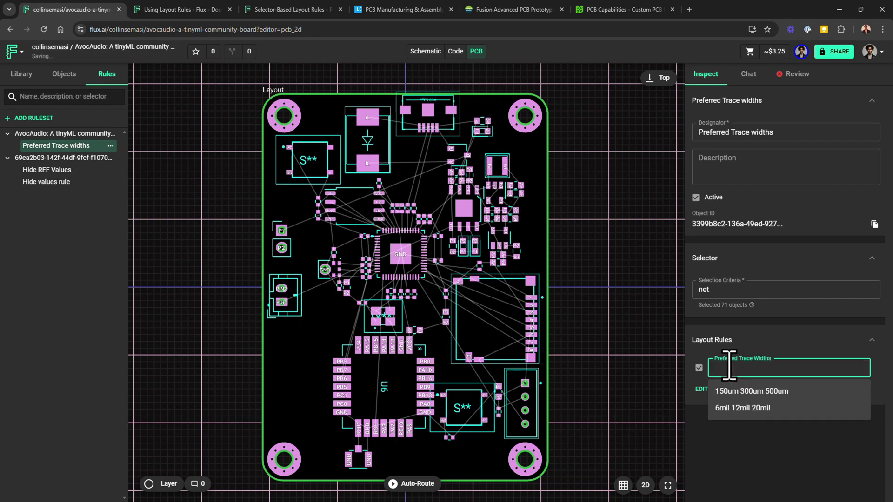
type("5mil 10mil 15mil 20mil 30mil !important")
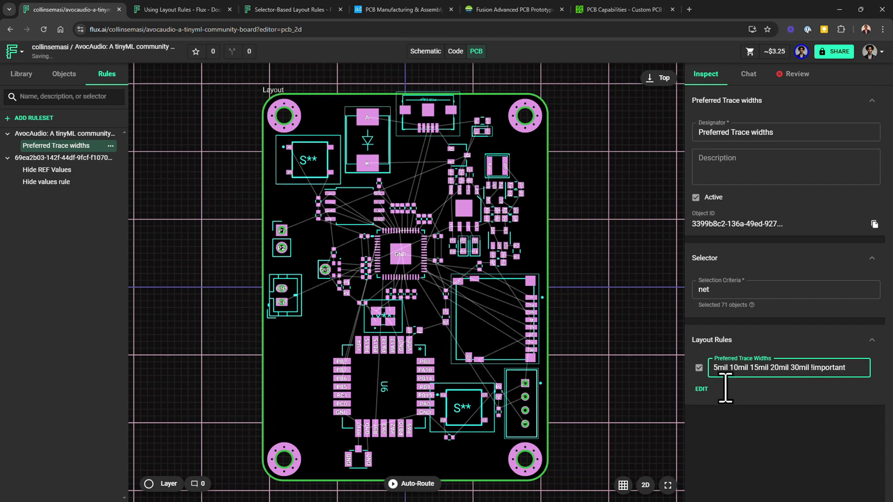
left_click(755, 444)
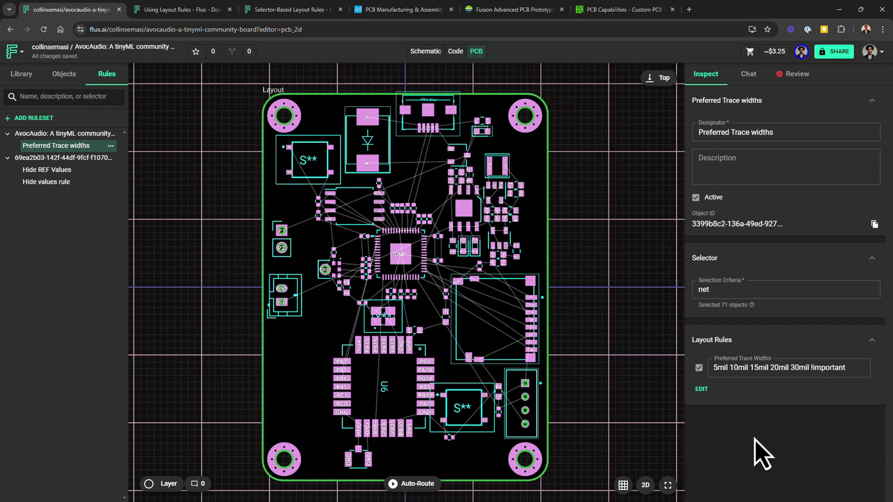
Step: Review the VBAT_IN, VIN, VSOLAR_IN and VUSB_IN power nets among the layout objects, and return to the project's rulesets
left_click(72, 75)
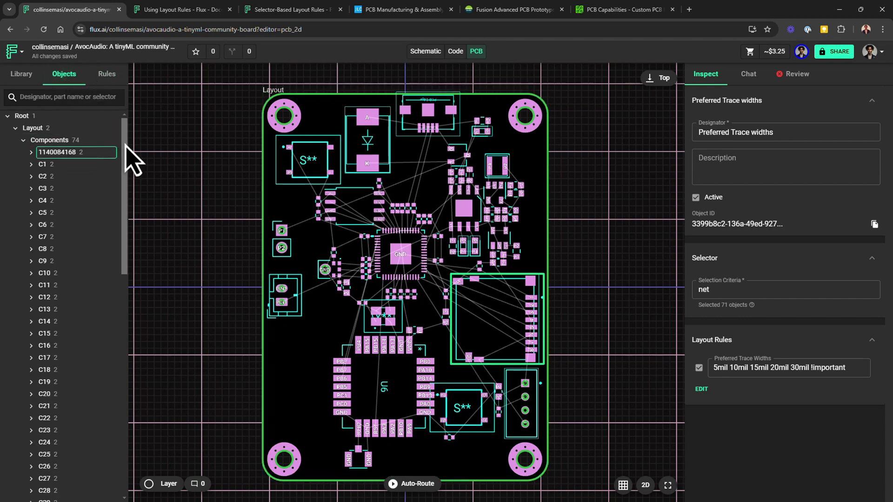
left_click_drag(123, 164, 118, 365)
right_click(115, 392)
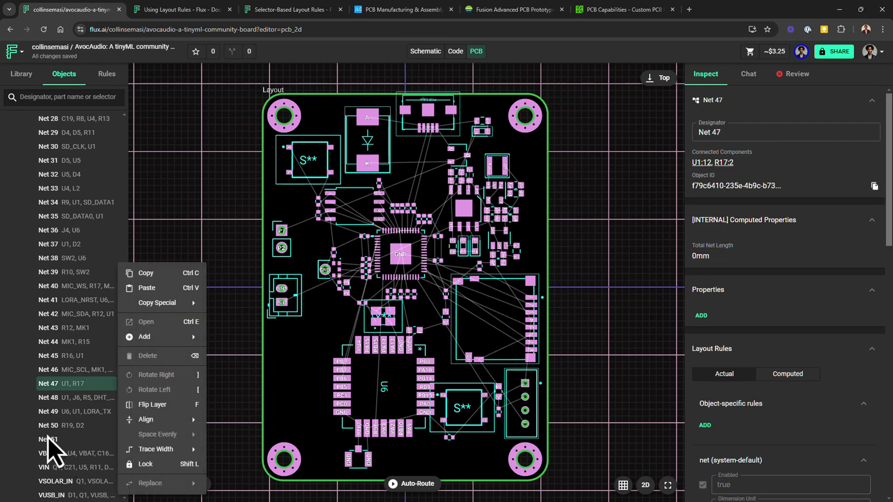
key("Escape")
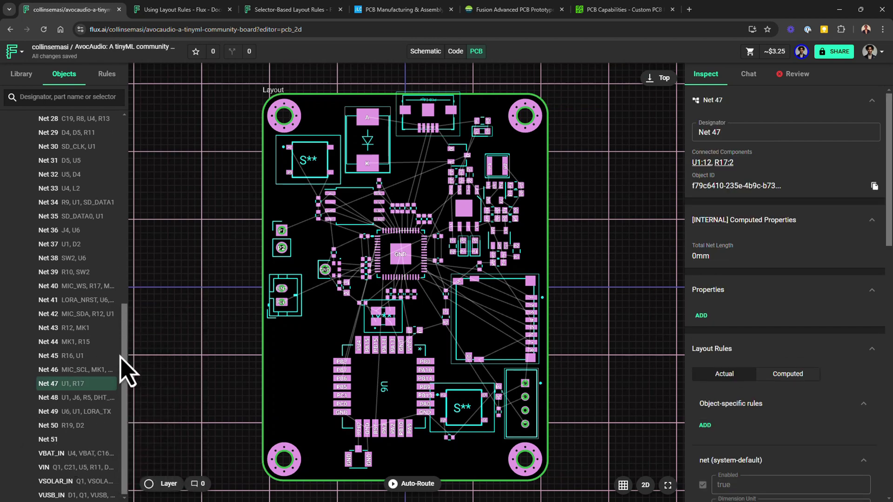
left_click(57, 458)
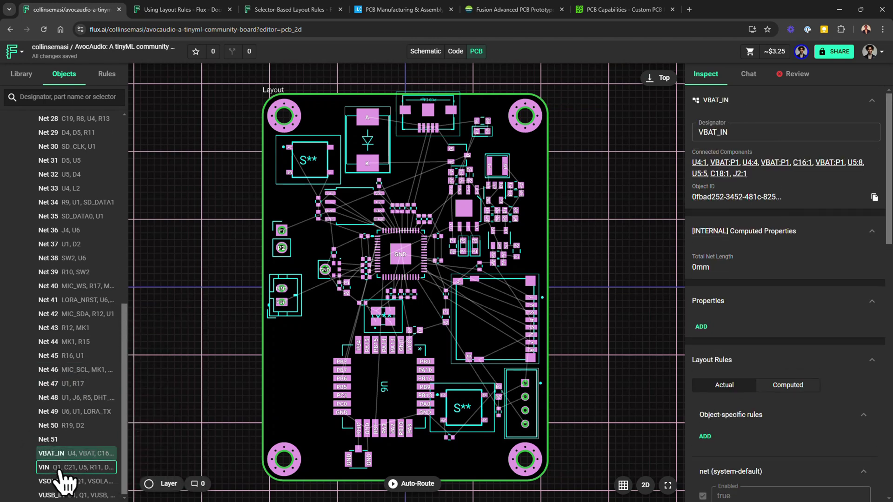
left_click(60, 467)
left_click(62, 481)
left_click(64, 494)
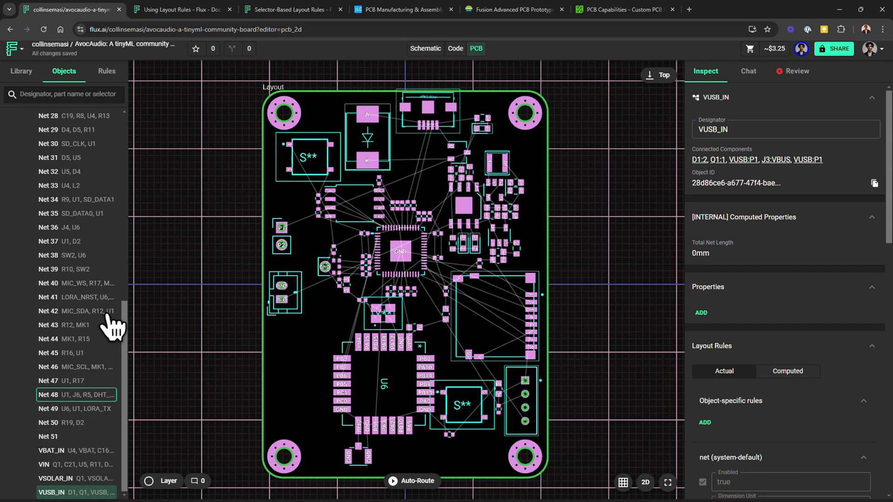
left_click(100, 73)
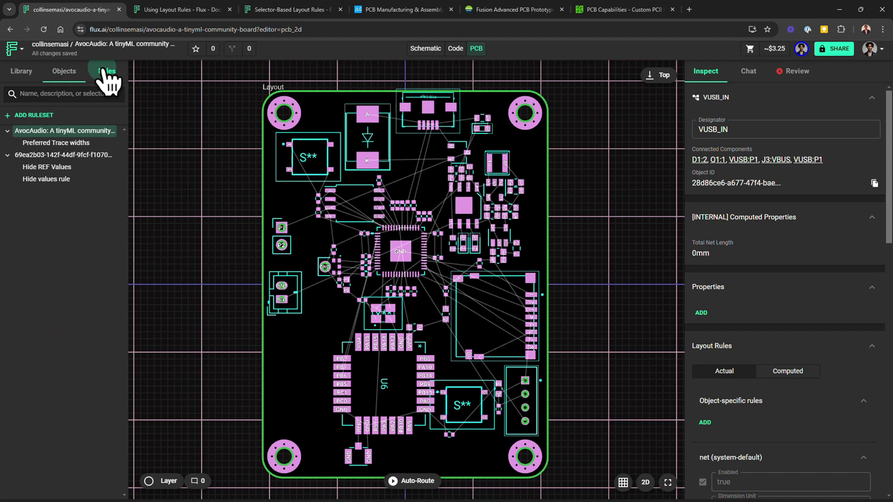
Step: Add a new ruleset to the AvocAudio project, name it "Power Trace Width" and set its selection criteria to net[name*=IN]
left_click(35, 116)
left_click(43, 145)
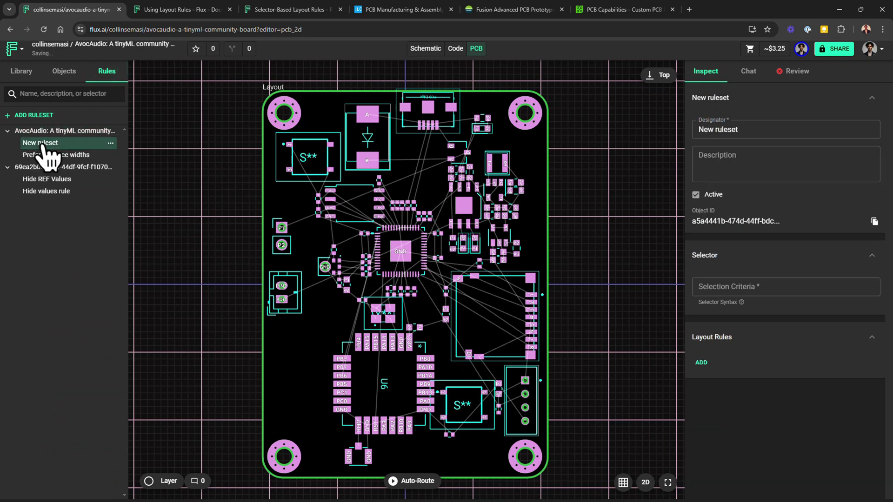
left_click(752, 128)
left_click_drag(728, 131, 695, 130)
type("Power Trace Width")
left_click(734, 284)
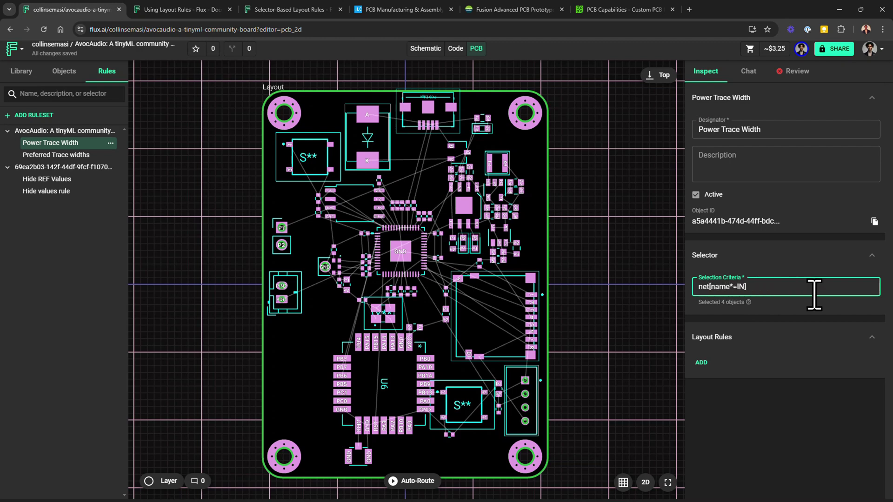
Step: Check the names of the power nets in the object list and add the Trace Width layout rule to the Power Trace Width ruleset
left_click(67, 78)
left_click_drag(124, 236, 126, 483)
left_click(739, 288)
left_click(701, 363)
type("trace")
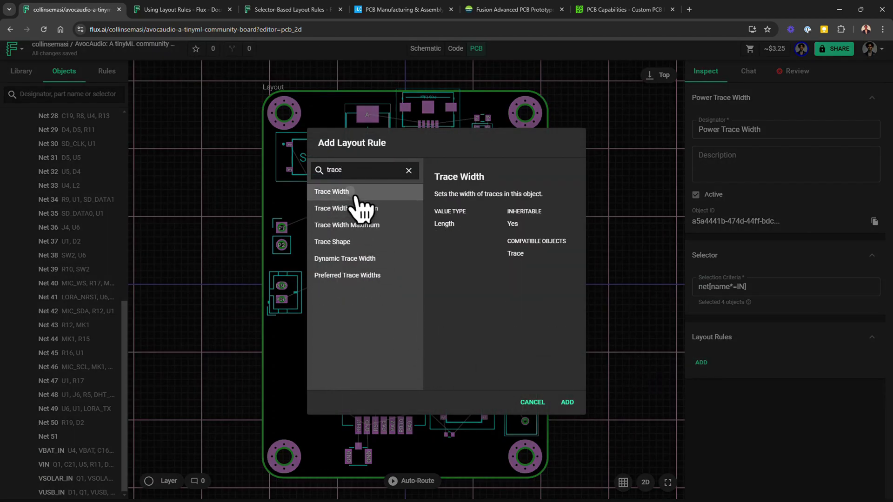
left_click(568, 402)
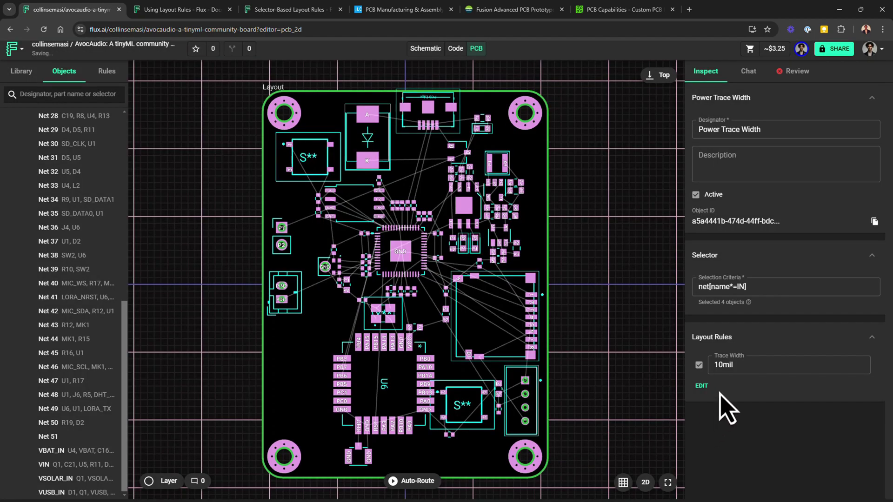
Step: Set the Trace Width rule of the Power Trace Width ruleset to 20mil
left_click(718, 365)
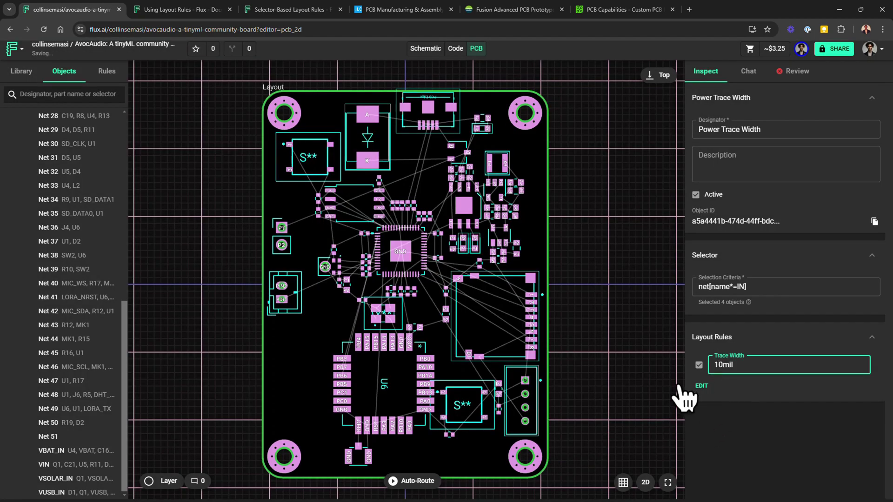
key("BackSpace")
type("2")
left_click(785, 440)
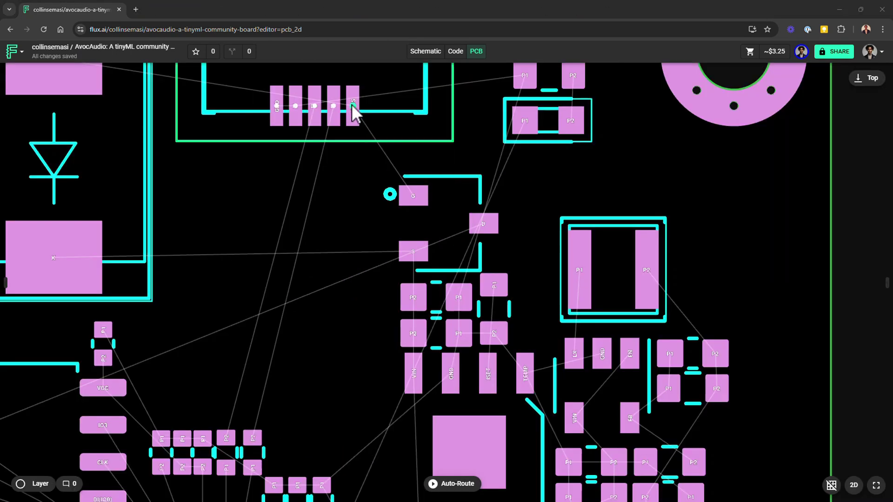
Step: Route VUSB_IN from the USB connector to the transistor's G pad, and VIN from its S pad through both capacitors to the charger
mouse_move(355, 113)
left_mouse_down()
mouse_move(355, 175)
mouse_move(413, 195)
left_mouse_up()
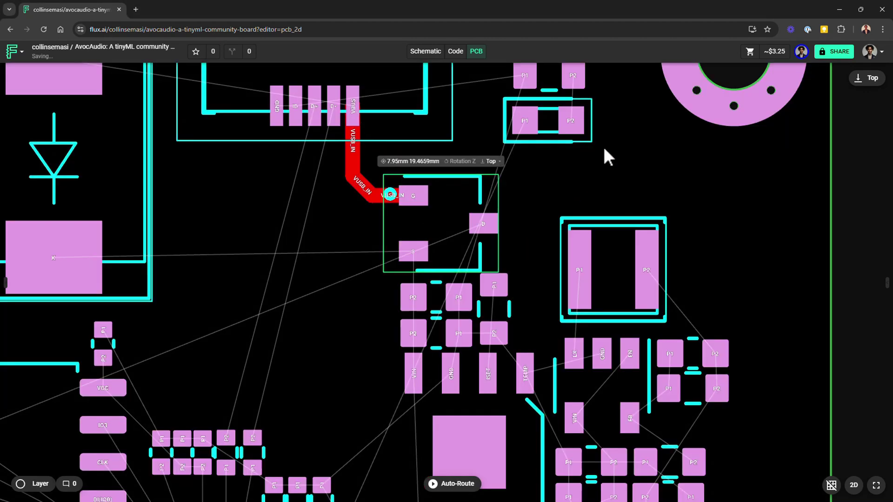
left_click_drag(602, 149, 567, 191)
mouse_move(377, 294)
left_mouse_down()
mouse_move(378, 339)
mouse_move(364, 289)
mouse_move(377, 299)
mouse_move(376, 346)
left_mouse_up()
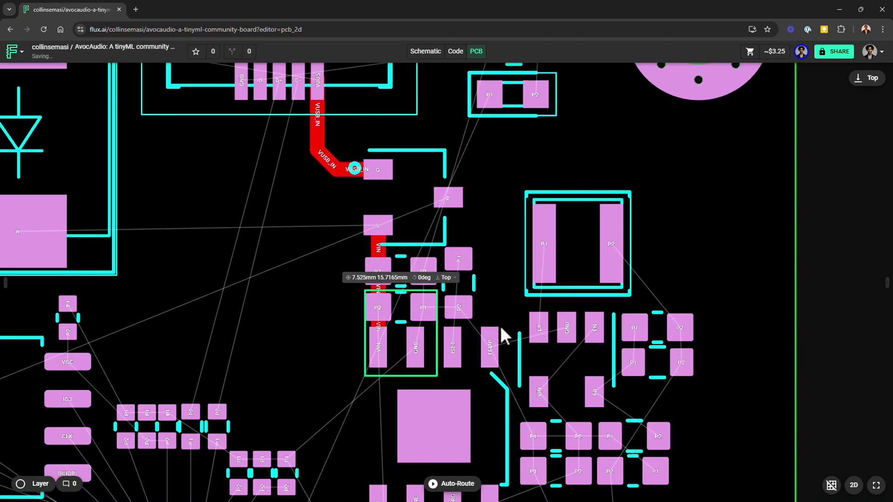
Step: Route the inductor's P1 pad to the LX pin and its P2 pad to the neighbouring capacitors, and join the capacitors' P1 pads
scroll(556, 302, "down", 1)
scroll(556, 303, "right", 1)
left_click_drag(516, 288, 519, 204)
mouse_move(582, 203)
left_mouse_down()
mouse_move(621, 202)
mouse_move(655, 241)
mouse_move(651, 283)
mouse_move(605, 318)
left_mouse_up()
Step: Route GND across the upper row of capacitor pads below the converter, and VBAT_IN between the converter's VIN and EN pins
scroll(669, 298, "down", 1)
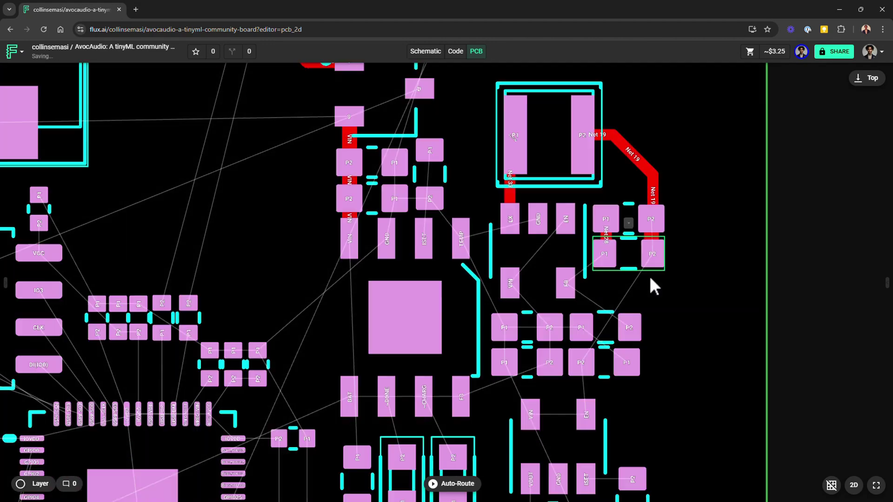
left_click_drag(666, 312, 663, 271)
left_click_drag(502, 286, 578, 285)
mouse_move(507, 242)
left_mouse_down()
mouse_move(564, 176)
mouse_move(552, 203)
mouse_move(562, 178)
mouse_move(561, 203)
mouse_move(563, 178)
left_mouse_up()
Step: Route the charger's TEMP pin to a new GND via above it, and connect the neighbouring P2 pad to that via
left_click_drag(459, 194, 459, 150)
key("v")
left_click(499, 221)
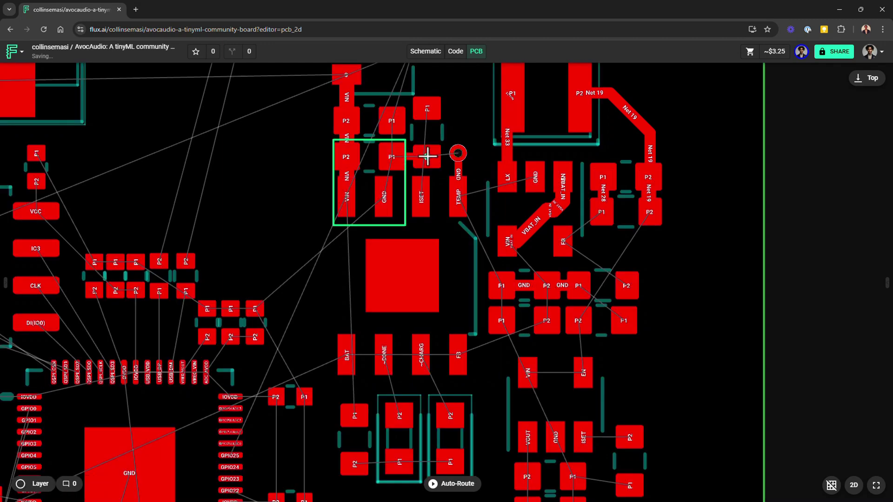
left_click_drag(427, 156, 458, 153)
Step: Route the charger's ~DONE and ~CHARG pins to the P2 pads of the LEDs, and the regulator's VOUT pin to both capacitors' P2 pads
mouse_move(423, 356)
left_mouse_down()
mouse_move(416, 288)
mouse_move(442, 347)
left_mouse_up()
left_click_drag(376, 286, 391, 348)
left_click_drag(635, 297, 611, 231)
left_click_drag(496, 303, 495, 343)
left_click(495, 376)
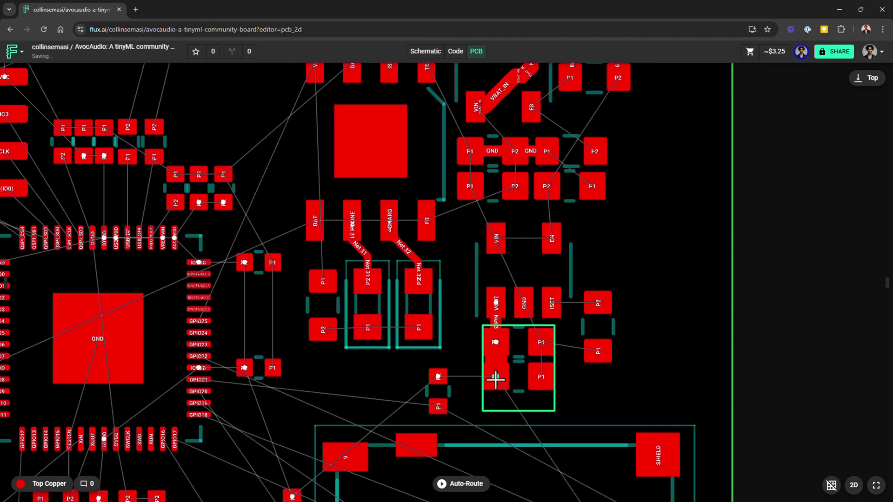